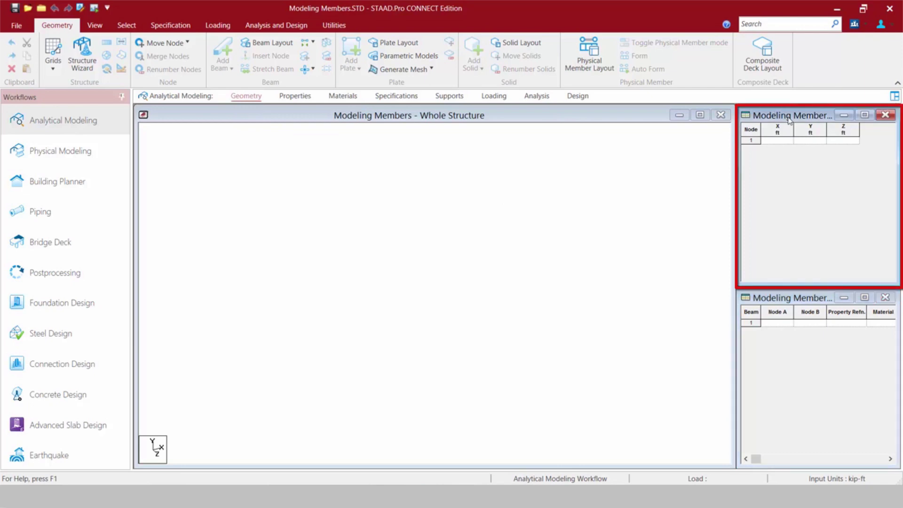
# Enter X coordinates of 0, 0, 25 and 25 ft for nodes 1 to 4 in the node table
pyautogui.click(802, 296)
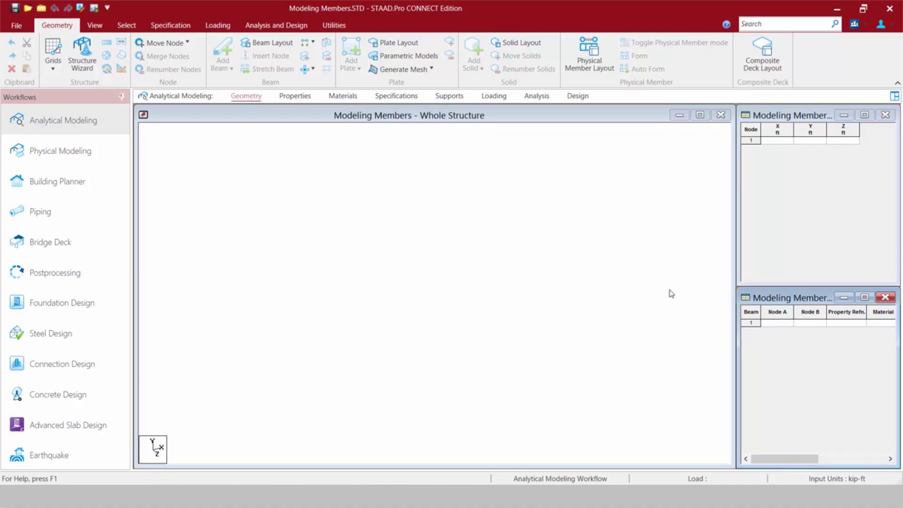
pyautogui.click(769, 141)
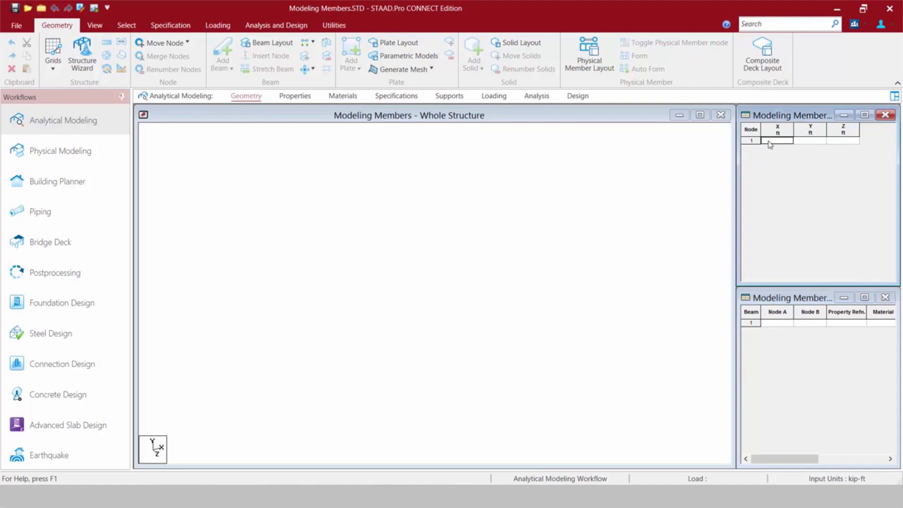
pyautogui.write('0')
pyautogui.press('Return')
pyautogui.write('000')
pyautogui.press('Return')
pyautogui.write('25')
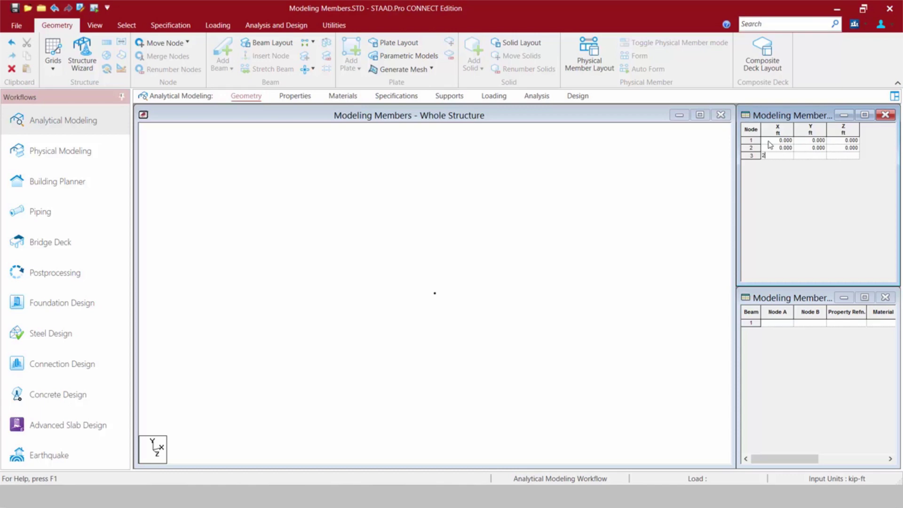
pyautogui.press('Return')
pyautogui.write('25')
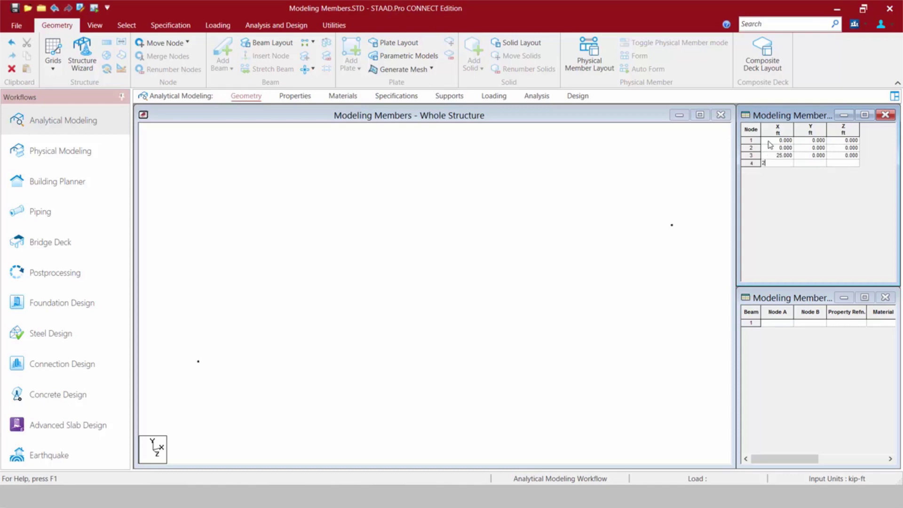
pyautogui.press('Return')
# Enter X coordinates of 0, 0, 25 and 25 ft for nodes 5 to 8
pyautogui.write('0')
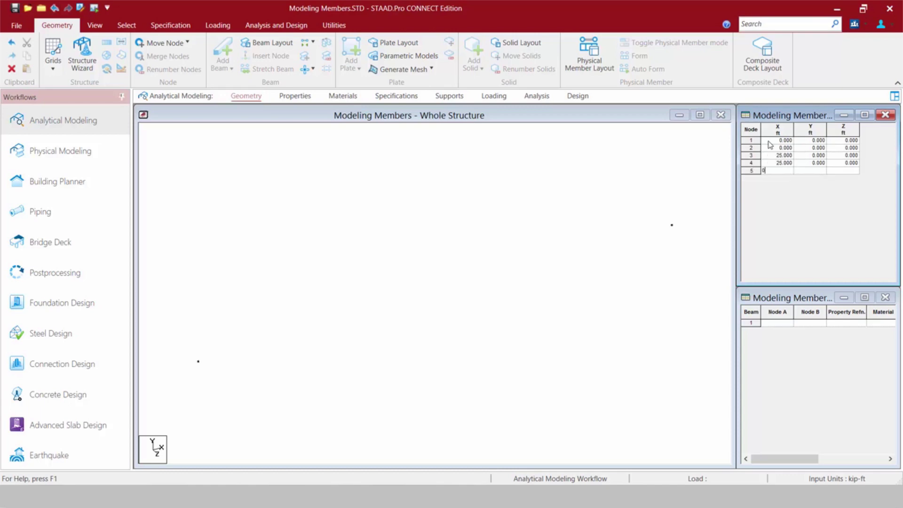
pyautogui.press('Return')
pyautogui.write('0')
pyautogui.press('Return')
pyautogui.write('25')
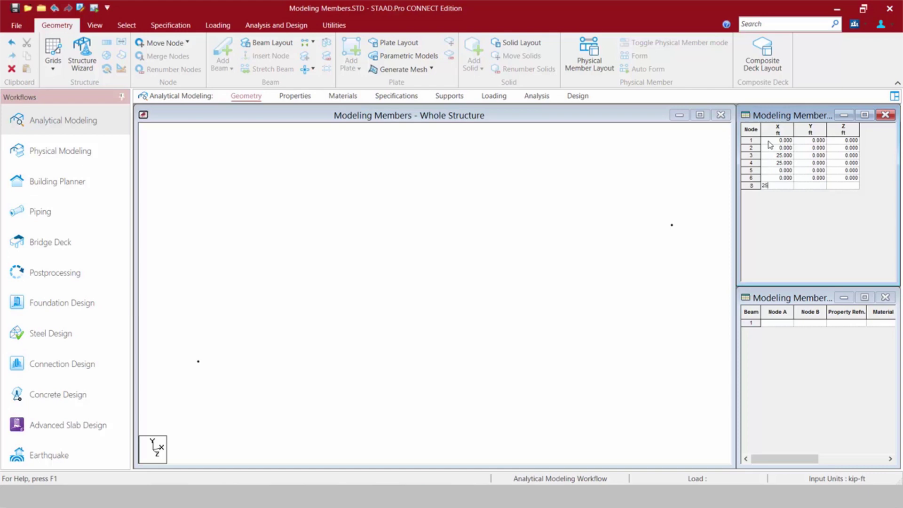
pyautogui.press('Return')
pyautogui.write('25')
pyautogui.press('Return')
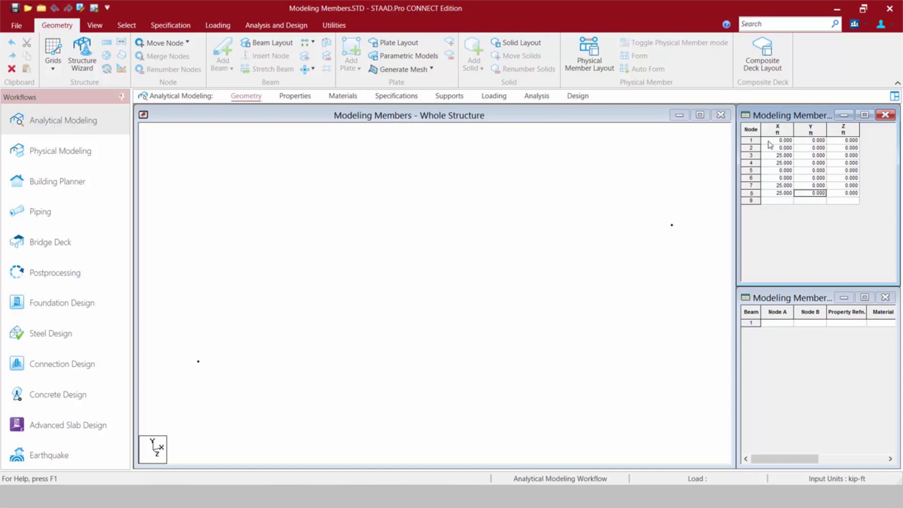
# Set the Y coordinate of nodes 2, 3, 6 and 7 to 15 ft
pyautogui.write('15')
pyautogui.press('Return')
pyautogui.write('15')
pyautogui.press('Return')
pyautogui.press('Down')
pyautogui.press('Down')
pyautogui.write('15')
pyautogui.press('Return')
pyautogui.write('15')
pyautogui.press('Return')
# Set the Z coordinate of nodes 5 to 8 to -30 ft
pyautogui.press('Right')
pyautogui.press('Up')
pyautogui.press('Up')
pyautogui.press('Up')
pyautogui.write('-30')
pyautogui.press('Return')
pyautogui.write('-30')
pyautogui.press('Return')
pyautogui.write('-30')
pyautogui.press('Return')
pyautogui.write('-30')
pyautogui.press('Up')
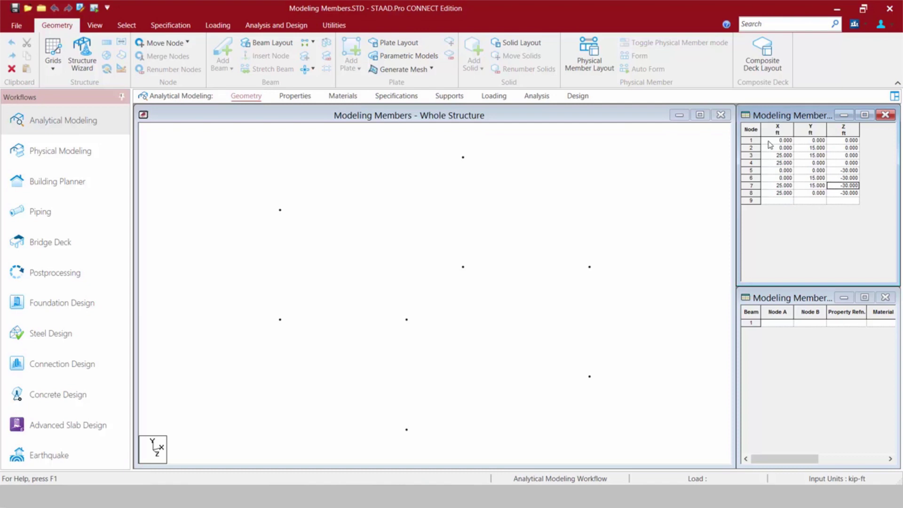
# Review the English and Metric options in the input units settings
pyautogui.click(177, 114)
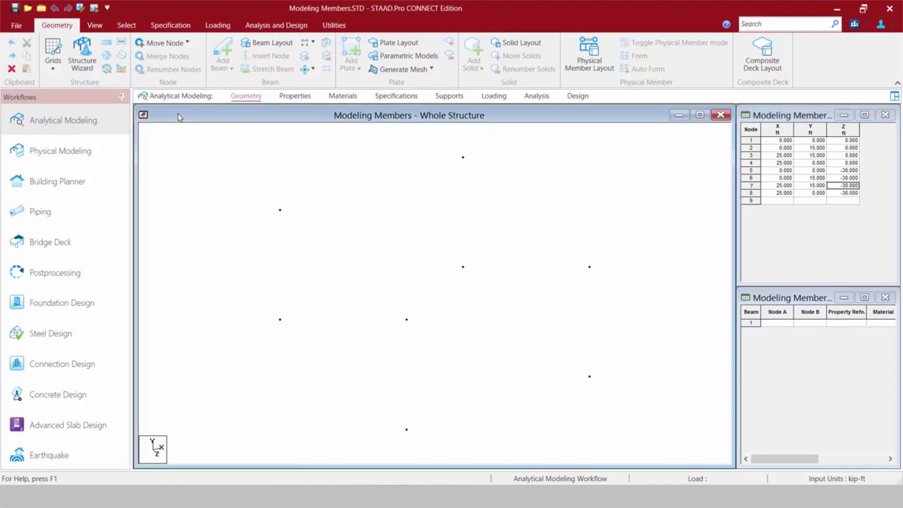
pyautogui.click(47, 27)
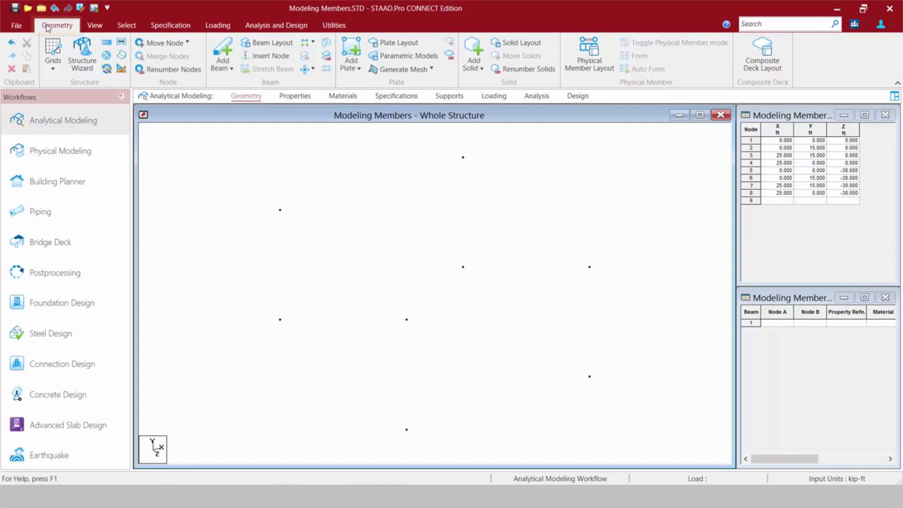
pyautogui.click(122, 69)
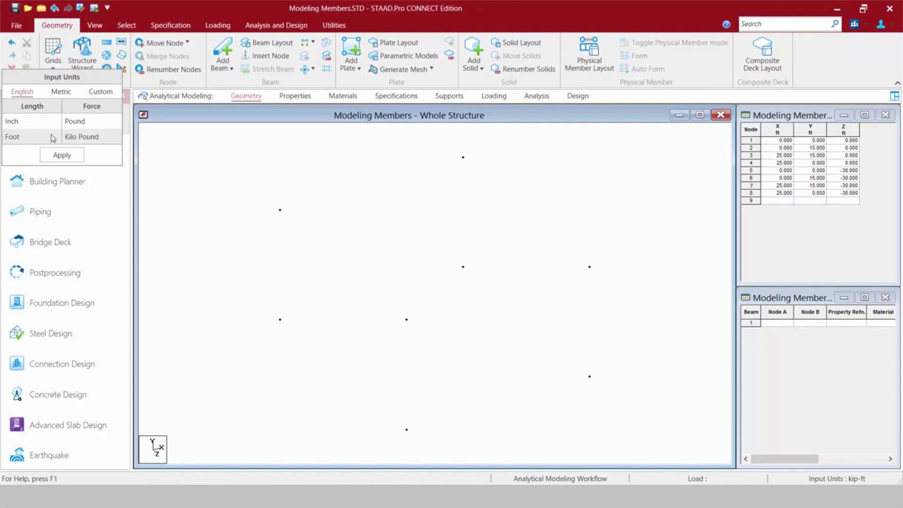
pyautogui.click(18, 123)
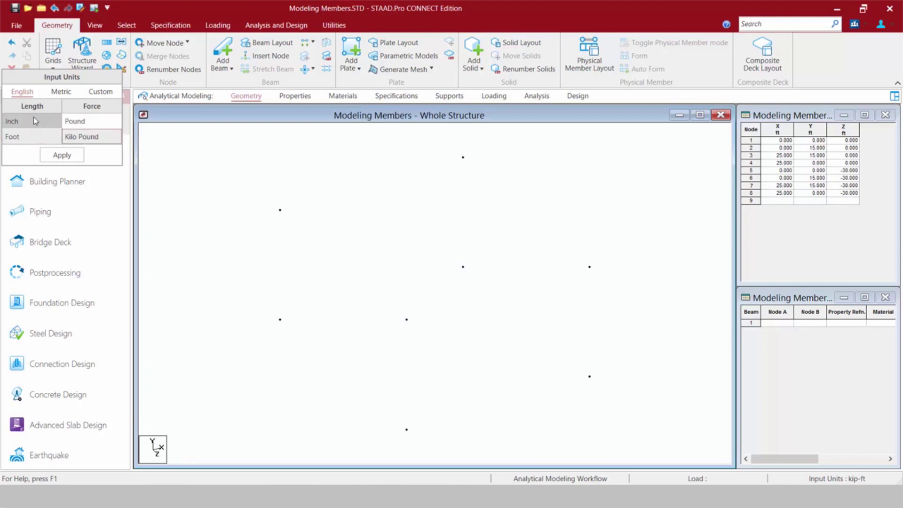
pyautogui.click(61, 93)
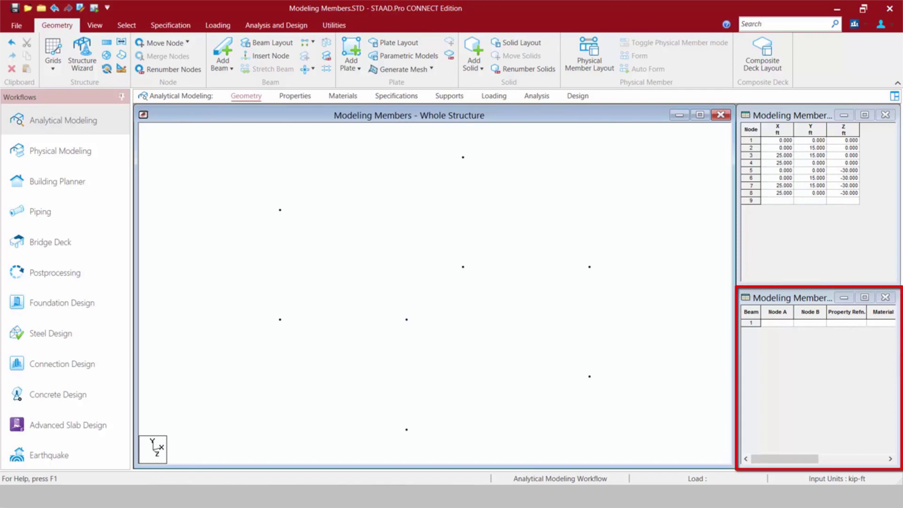
# Define beam 1 from node 1 to node 2 in the beam table
pyautogui.click(778, 324)
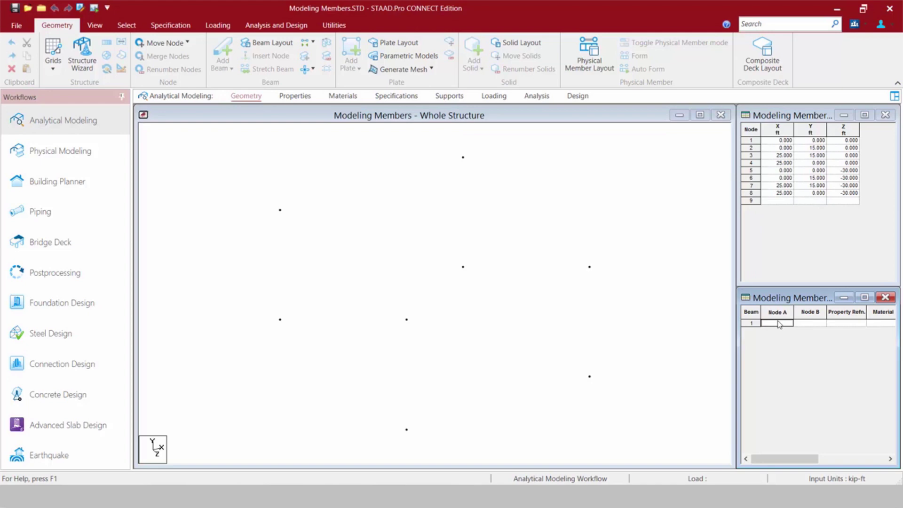
pyautogui.write('1')
pyautogui.press('Tab')
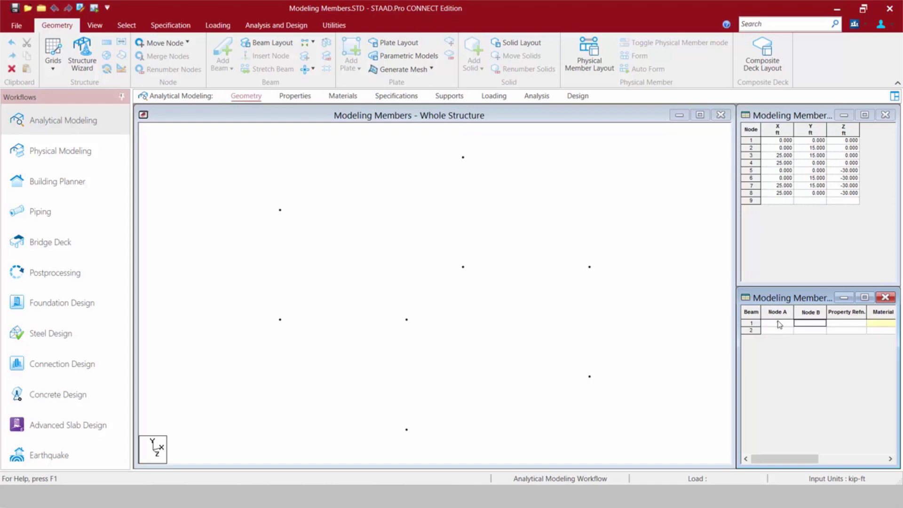
pyautogui.write('2')
pyautogui.press('Return')
pyautogui.hotkey('shift', 'Tab')
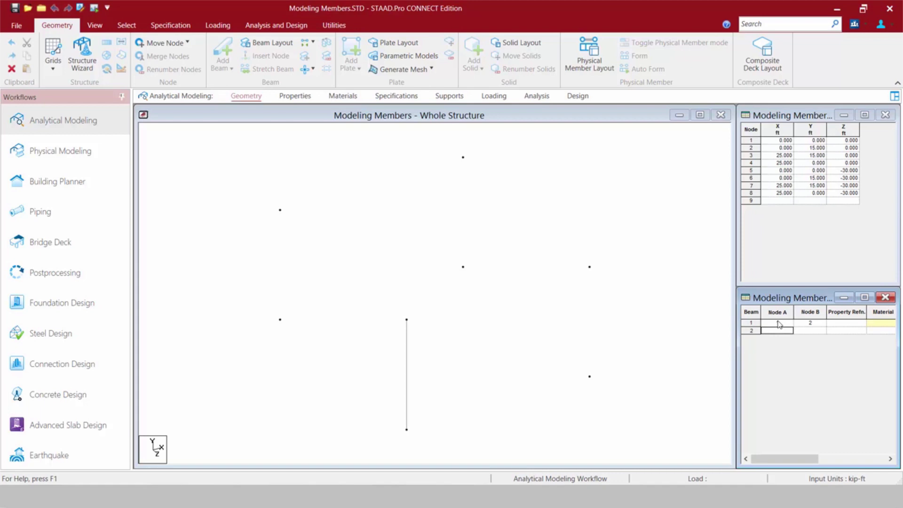
# Define beam 2 from node 2 to node 3 and beam 3 from node 3 to node 4
pyautogui.write('2')
pyautogui.press('Tab')
pyautogui.write('3')
pyautogui.press('Return')
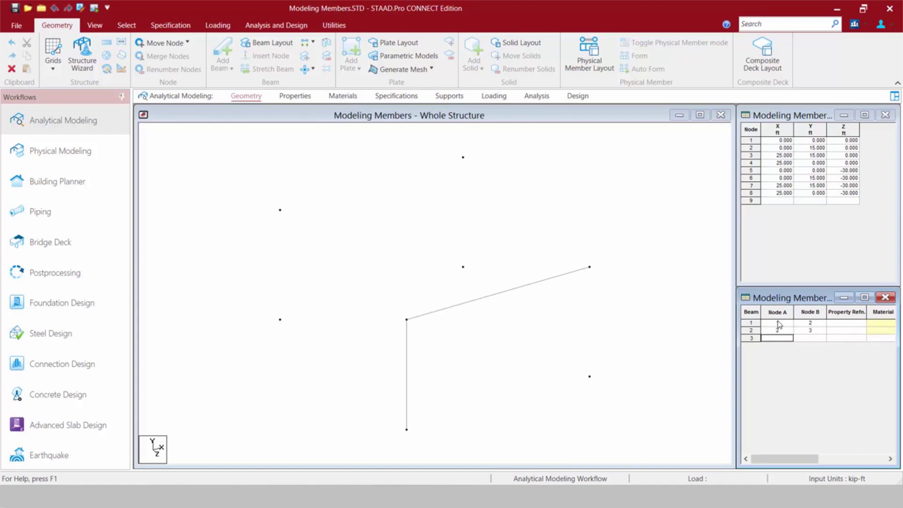
pyautogui.write('3')
pyautogui.press('Tab')
pyautogui.write('4')
pyautogui.press('Return')
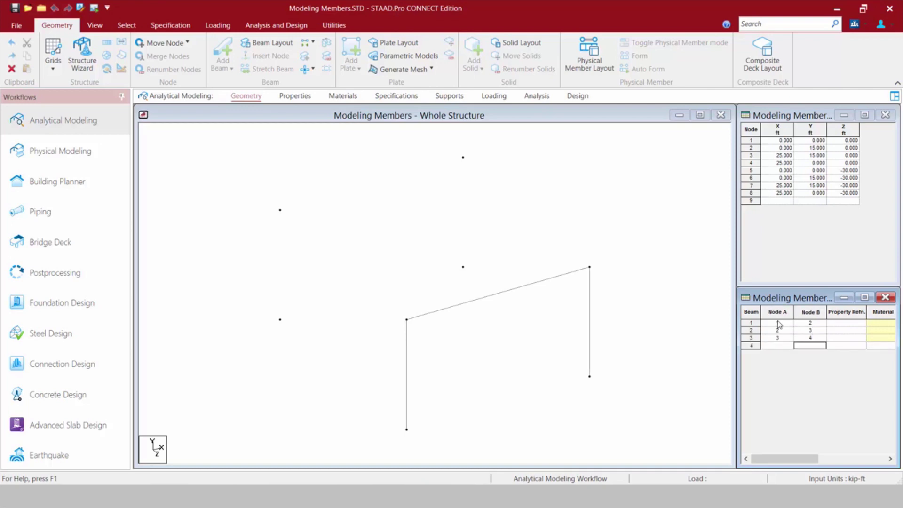
# Define beam 4 from node 5 to node 6 in the beam table
pyautogui.hotkey('shift', 'Tab')
pyautogui.write('5')
pyautogui.press('Tab')
pyautogui.write('6')
pyautogui.press('Return')
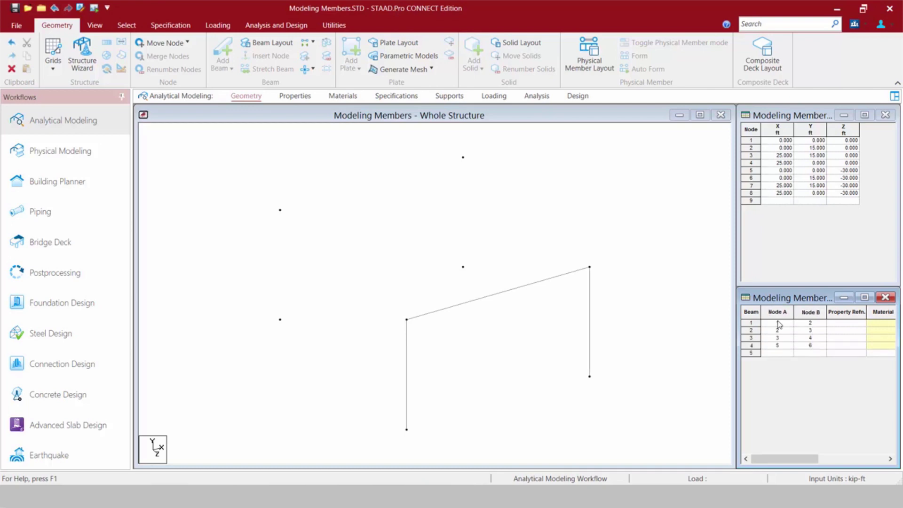
# Define beam 5 from node 6 to node 7 and beam 6 from node 7 to node 8
pyautogui.hotkey('shift', 'Tab')
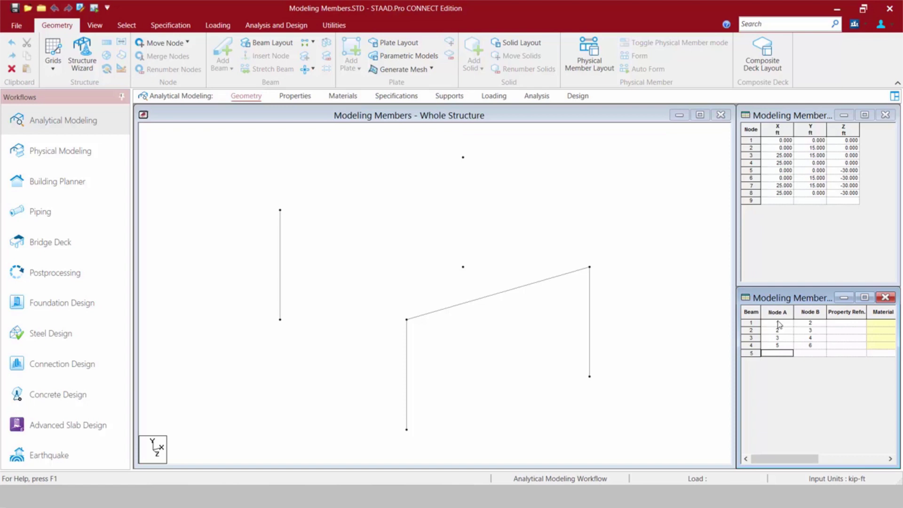
pyautogui.write('67')
pyautogui.press('BackSpace')
pyautogui.press('Tab')
pyautogui.write('7')
pyautogui.press('Return')
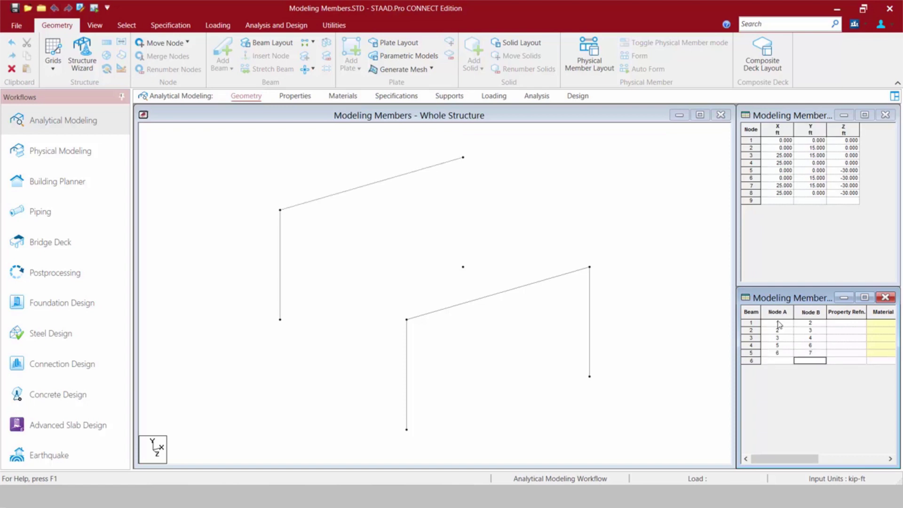
pyautogui.hotkey('shift', 'Tab')
pyautogui.write('7')
pyautogui.press('Tab')
pyautogui.write('8')
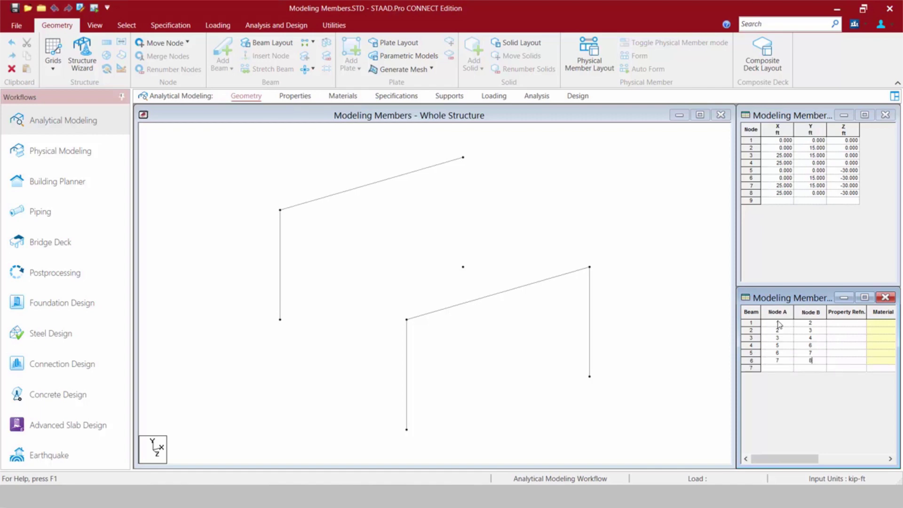
pyautogui.press('Up')
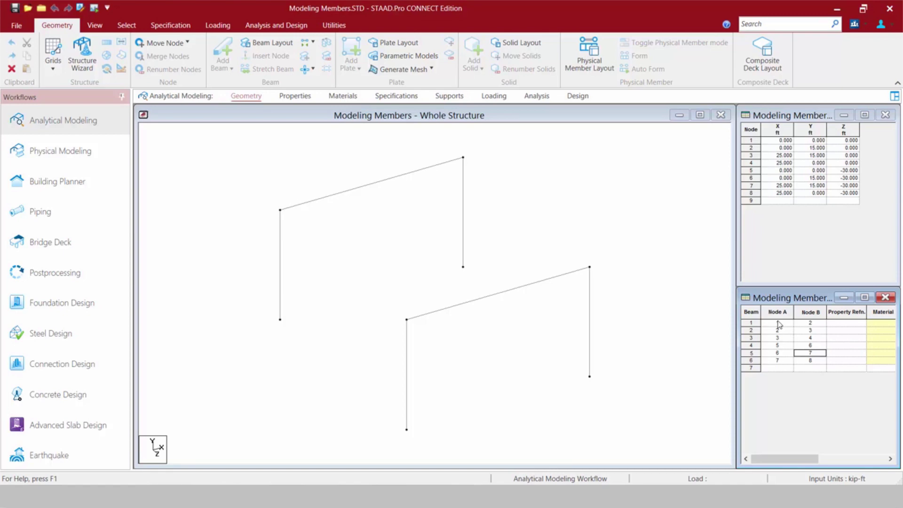
# Switch to the plate layout to view the plate table and return to the beam layout
pyautogui.click(301, 116)
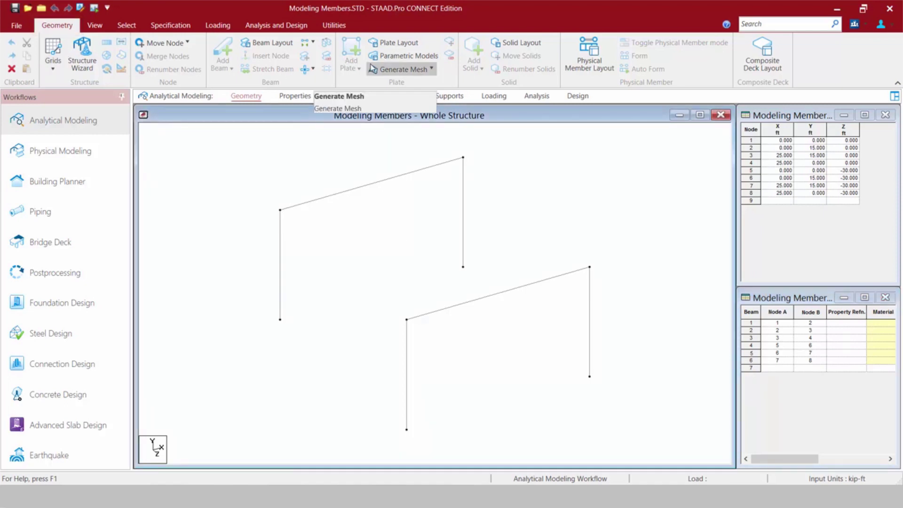
pyautogui.click(389, 45)
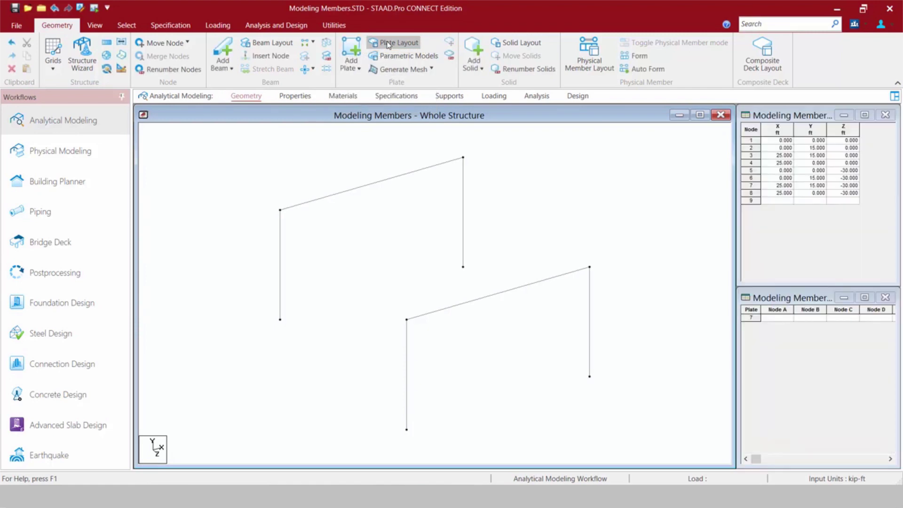
pyautogui.click(806, 302)
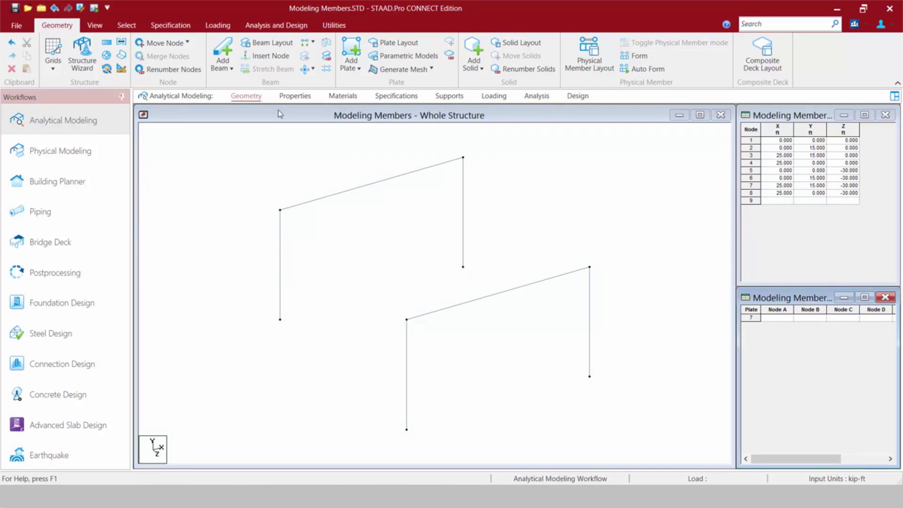
pyautogui.click(256, 43)
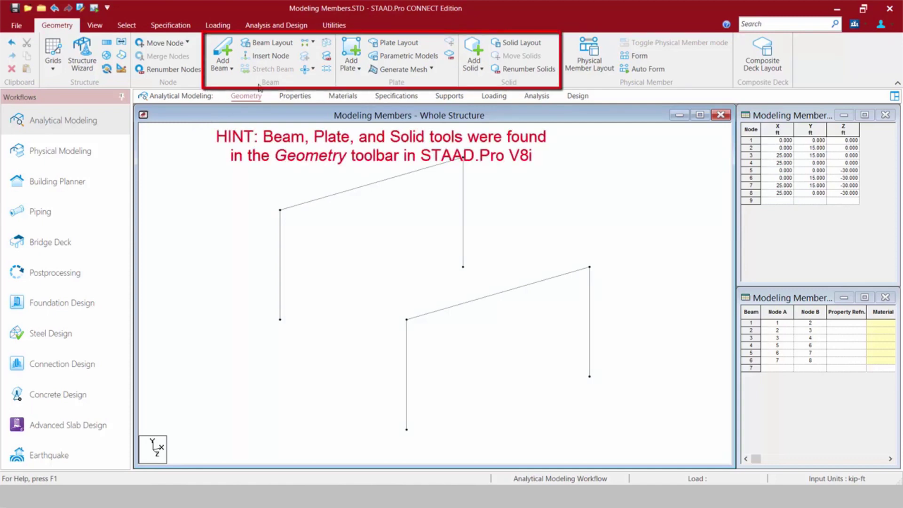
# Draw a diagonal beam from node 6 to node 8 in the rear frame with the Add Beam tool
pyautogui.click(228, 66)
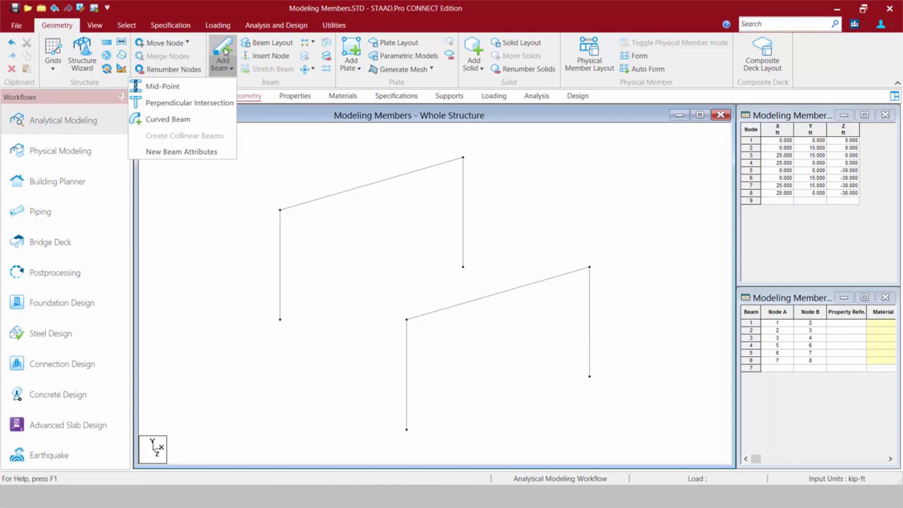
pyautogui.click(225, 50)
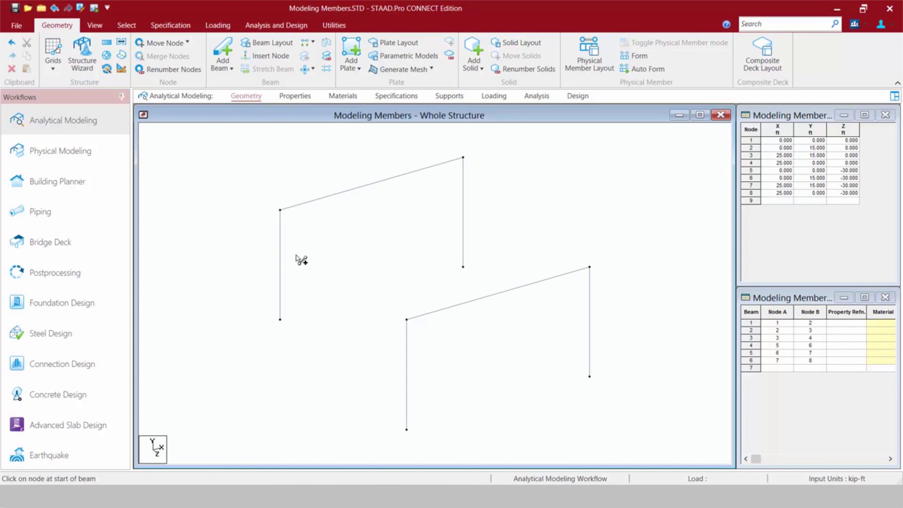
pyautogui.moveTo(281, 210); pyautogui.dragTo(463, 267)
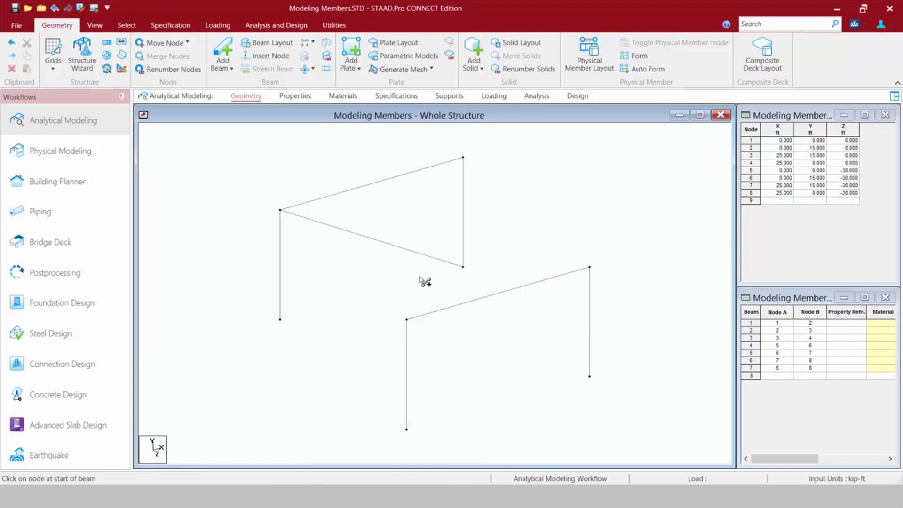
# Insert a new node at the midpoint of beam 2, between nodes 2 and 3
pyautogui.click(501, 293)
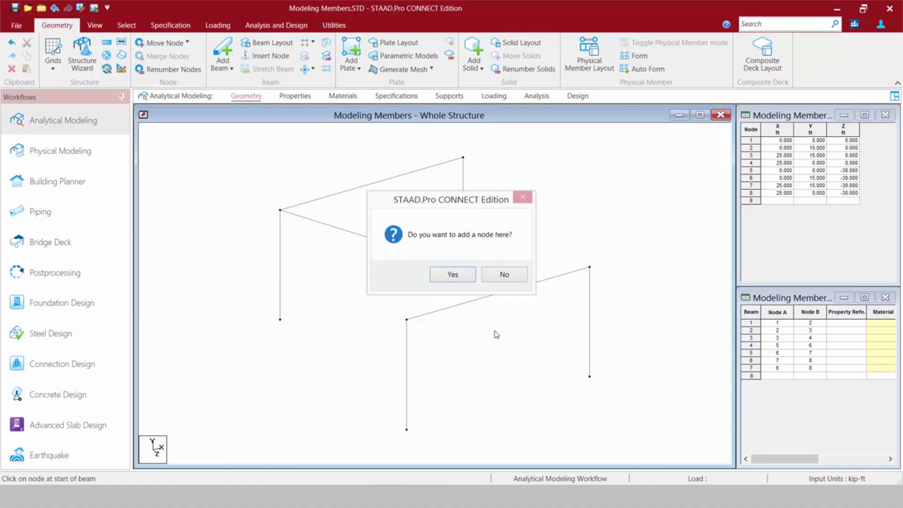
pyautogui.click(453, 275)
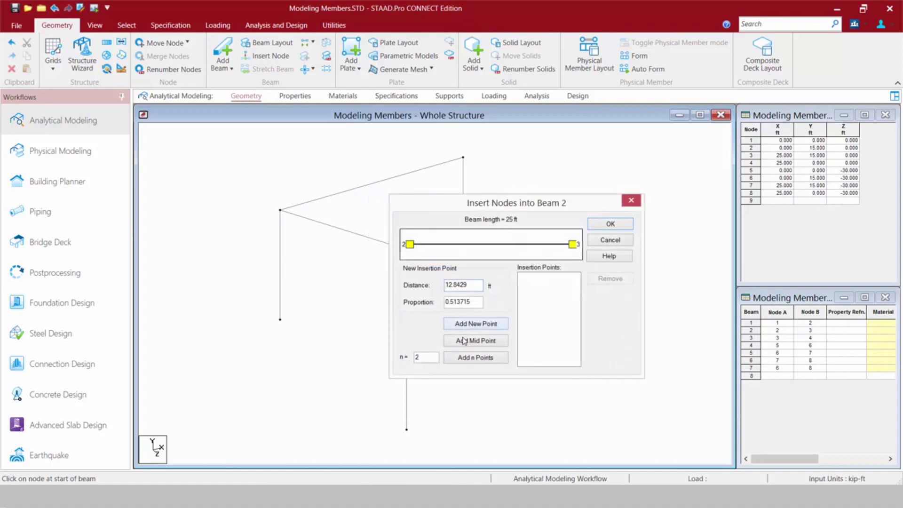
pyautogui.click(461, 340)
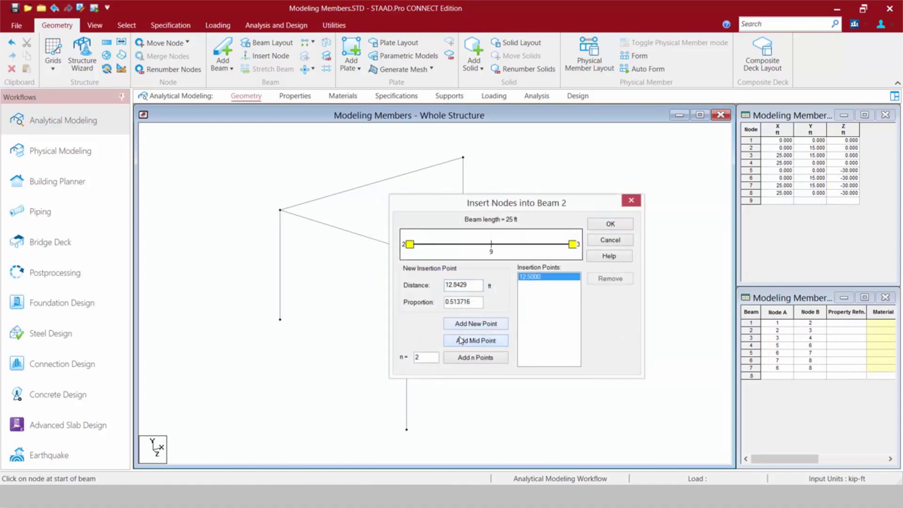
pyautogui.click(610, 225)
# Draw a brace from node 9 to the right front column (beam 3), inserting a new node at that column's midpoint
pyautogui.moveTo(498, 293); pyautogui.dragTo(591, 329)
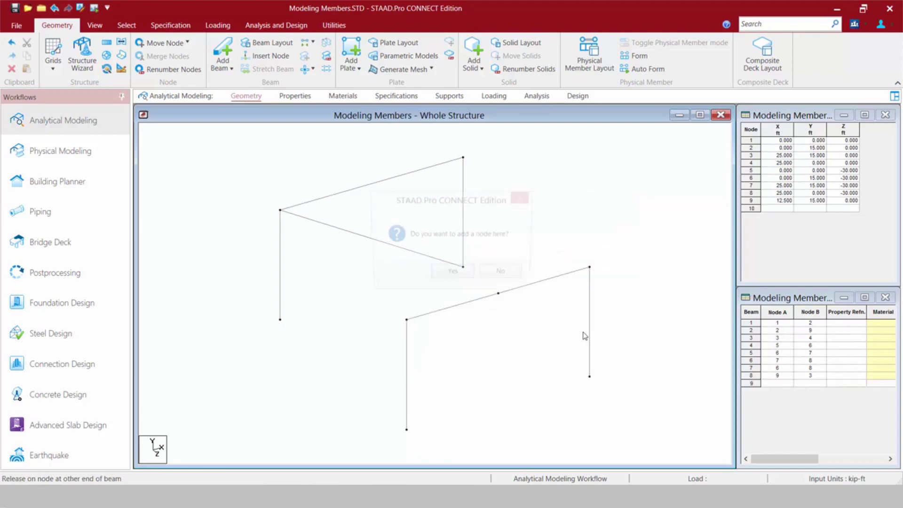
pyautogui.click(460, 278)
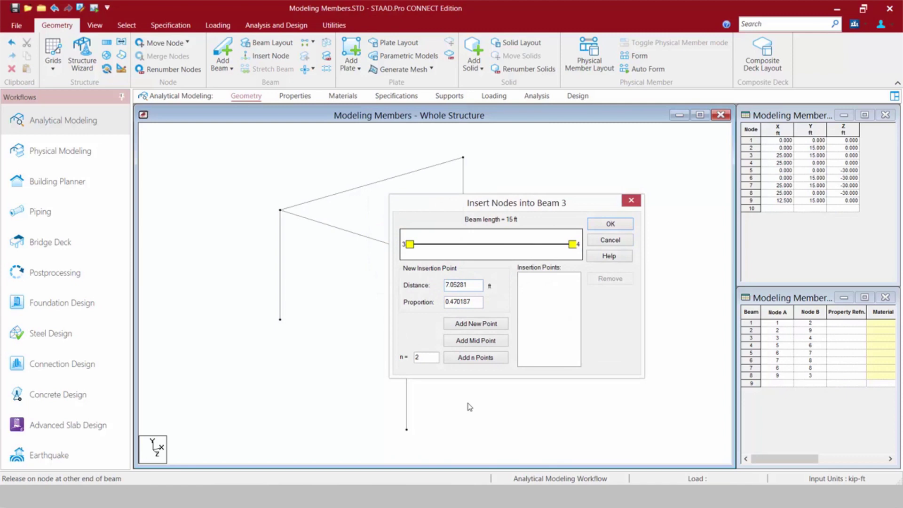
pyautogui.click(474, 340)
pyautogui.click(609, 224)
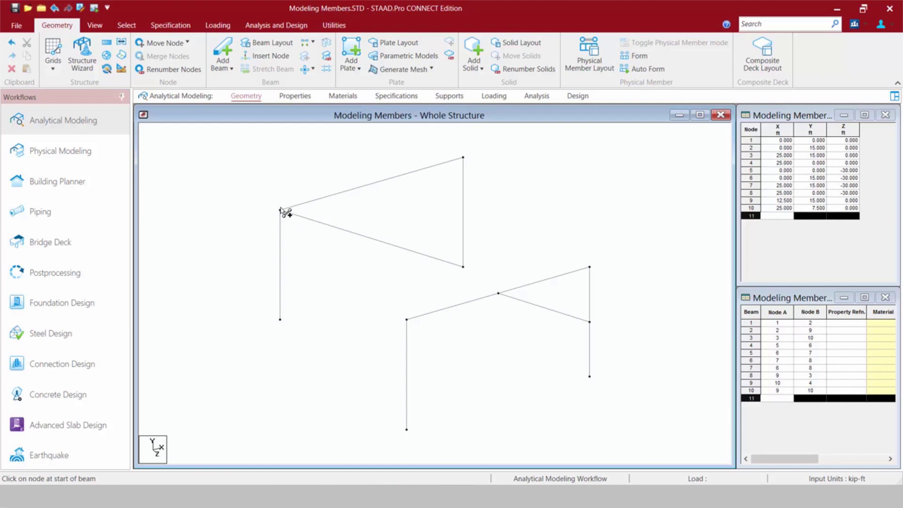
# Connect the rear and front frames with beams from node 6 to node 2 and from node 7 to node 3
pyautogui.moveTo(281, 210); pyautogui.dragTo(407, 321)
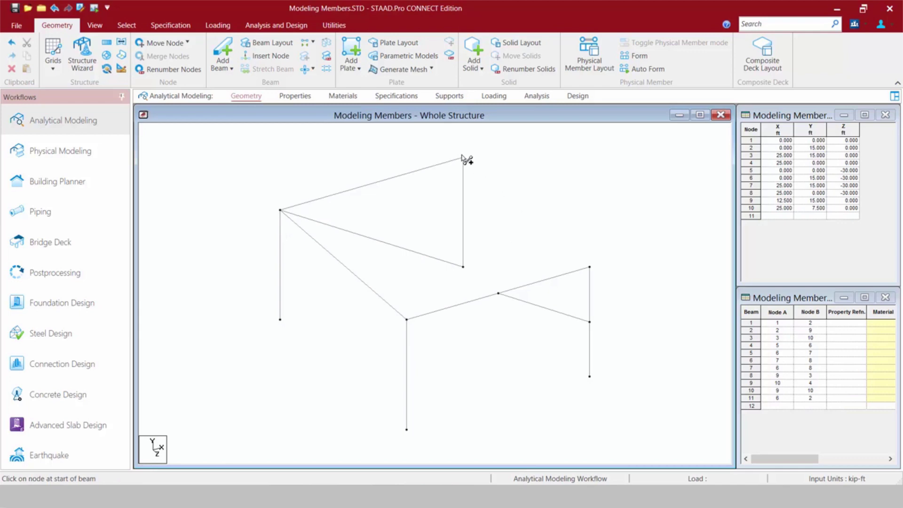
pyautogui.moveTo(463, 157); pyautogui.dragTo(590, 267)
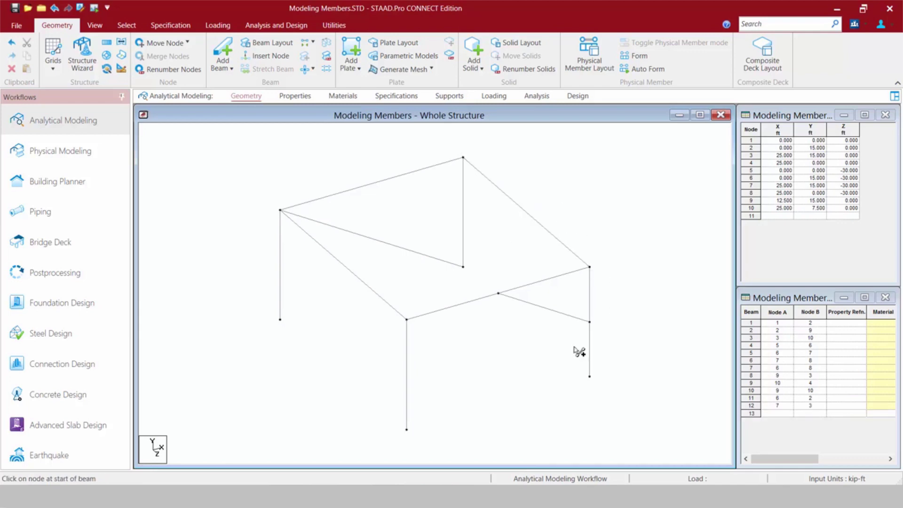
# Draw a brace from node 9 to the left front column (beam 1), inserting a new node at that column's midpoint
pyautogui.moveTo(499, 295); pyautogui.dragTo(428, 391)
pyautogui.click(442, 276)
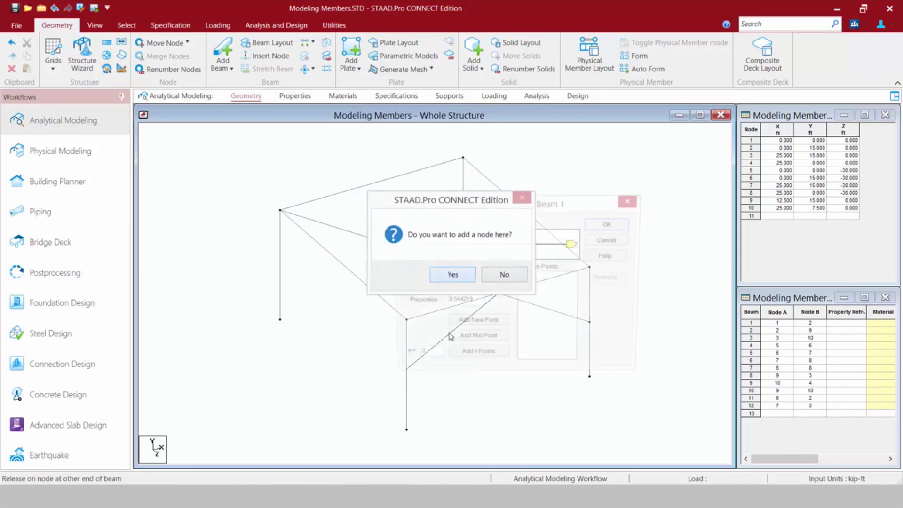
pyautogui.click(477, 342)
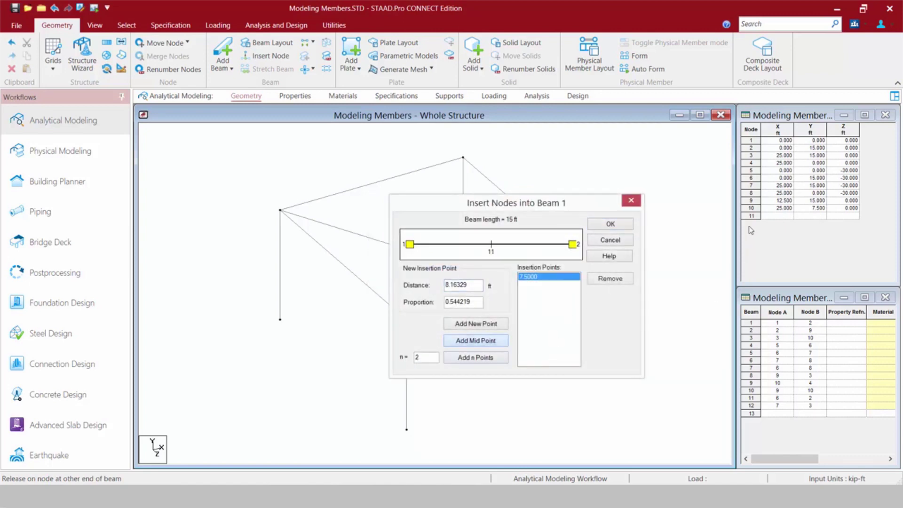
pyautogui.click(619, 226)
pyautogui.moveTo(652, 249); pyautogui.dragTo(407, 375)
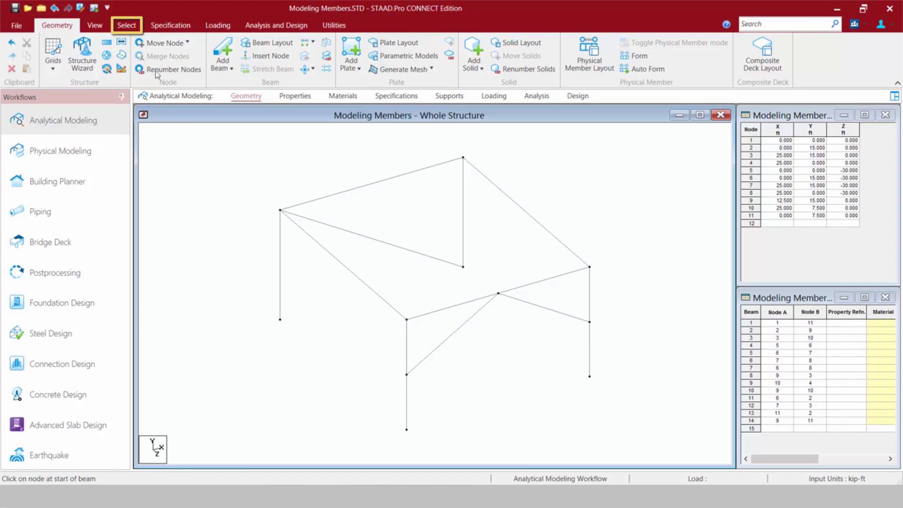
# Select the rear top beam and then the rear diagonal individually with the Beam Cursor
pyautogui.click(127, 26)
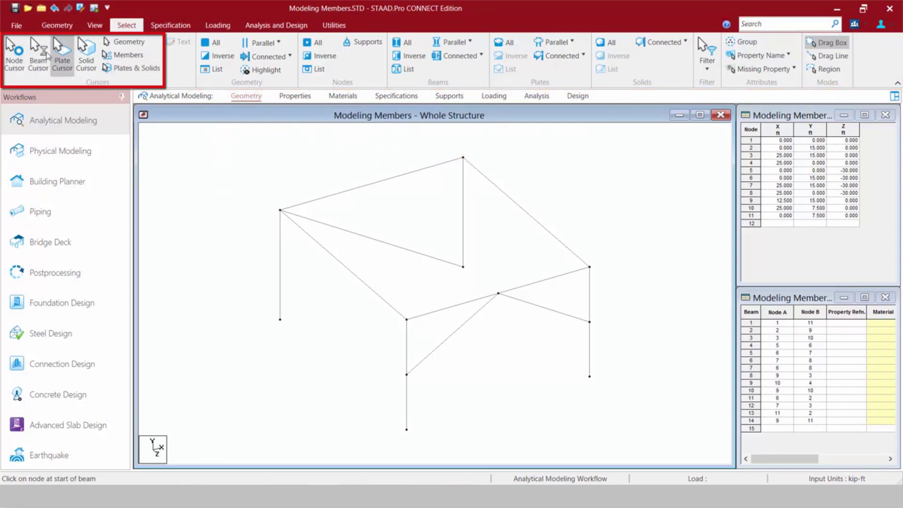
pyautogui.click(40, 56)
pyautogui.click(343, 192)
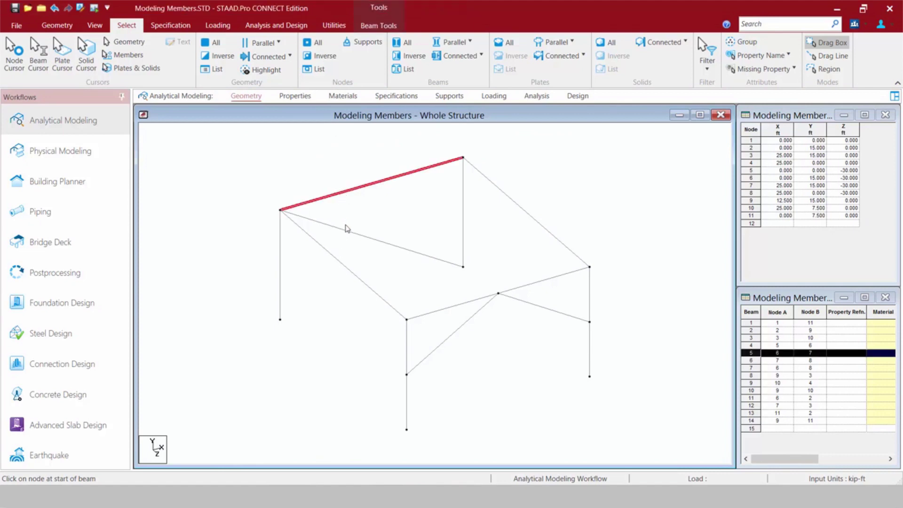
pyautogui.click(346, 230)
# Select beams 6, 7 and 5 of the rear frame together, then clear the selection
pyautogui.click(464, 215)
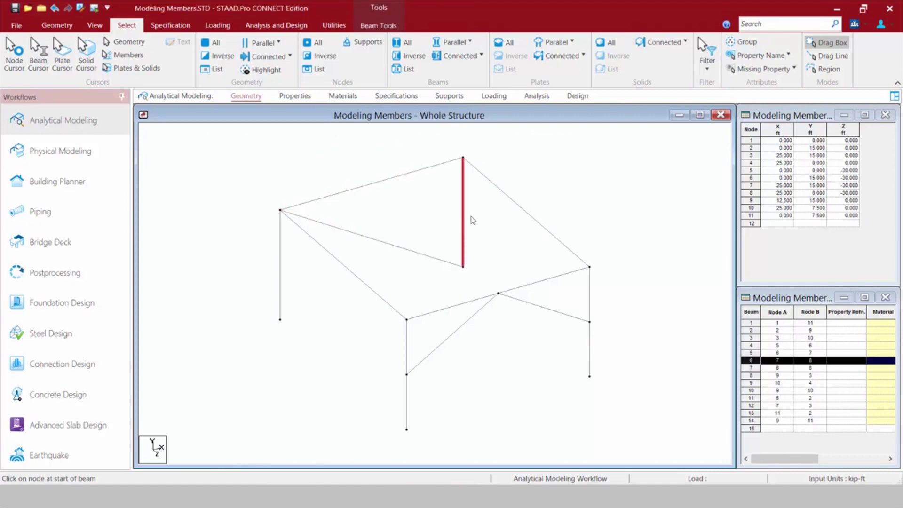
pyautogui.keyDown('ctrl'); pyautogui.click(408, 252); pyautogui.keyUp('ctrl')
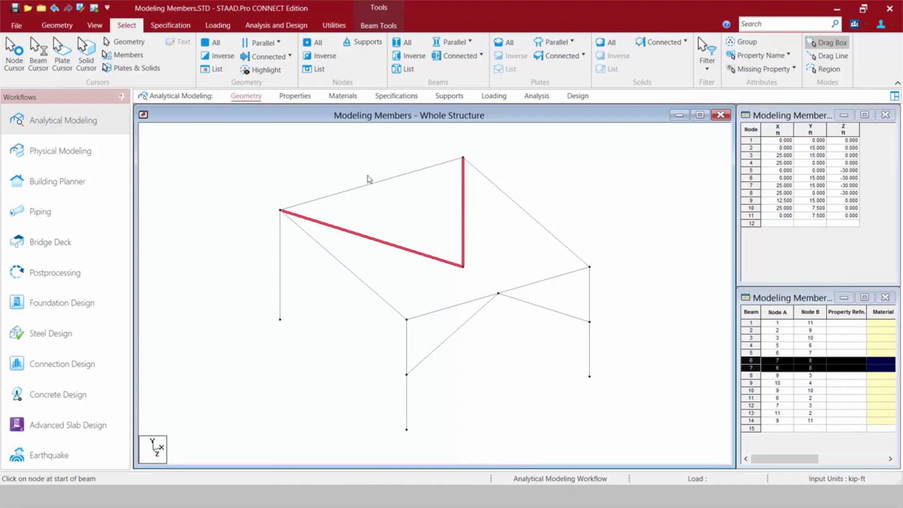
pyautogui.keyDown('ctrl'); pyautogui.click(370, 187); pyautogui.keyUp('ctrl')
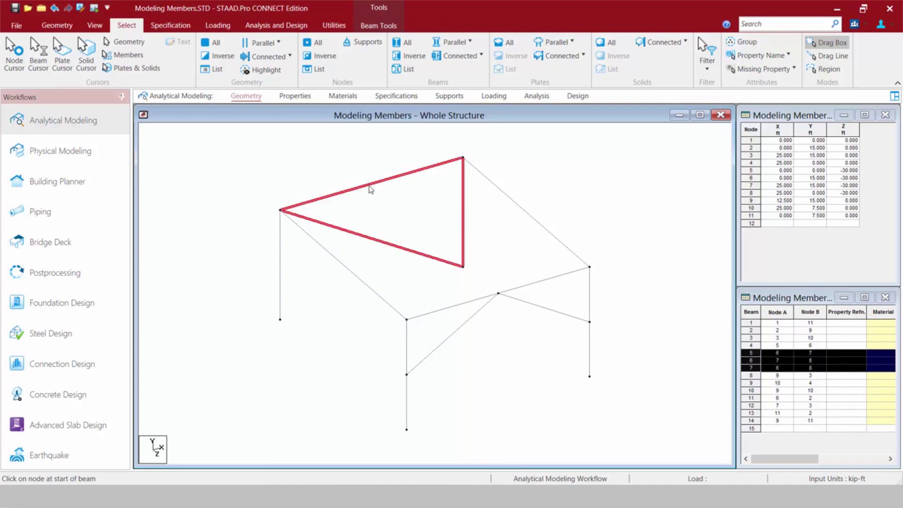
pyautogui.click(401, 219)
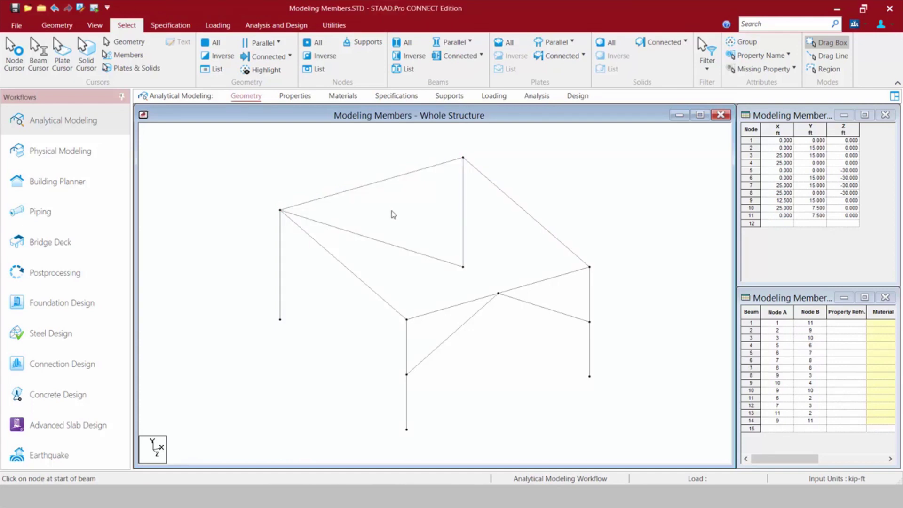
# Window-select the three nodes along the right front column with the Node Cursor, then clear the selection
pyautogui.click(19, 66)
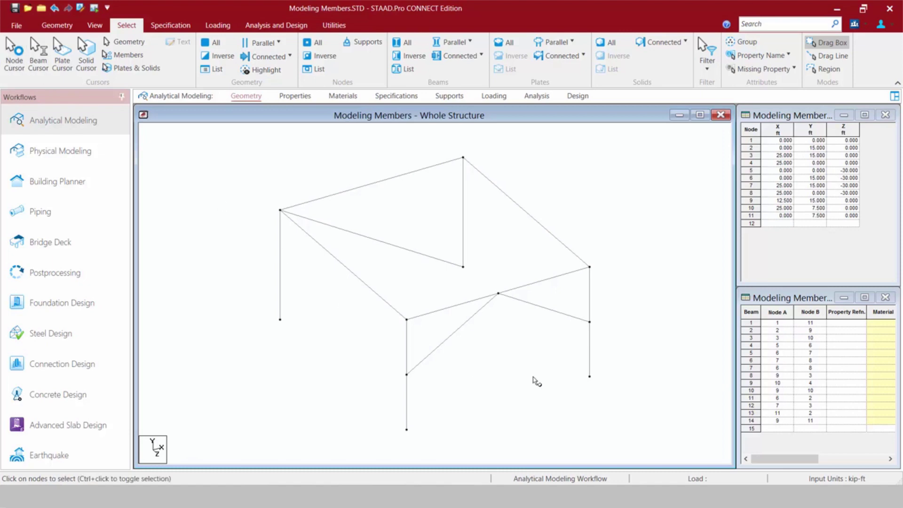
pyautogui.moveTo(608, 406); pyautogui.dragTo(572, 236)
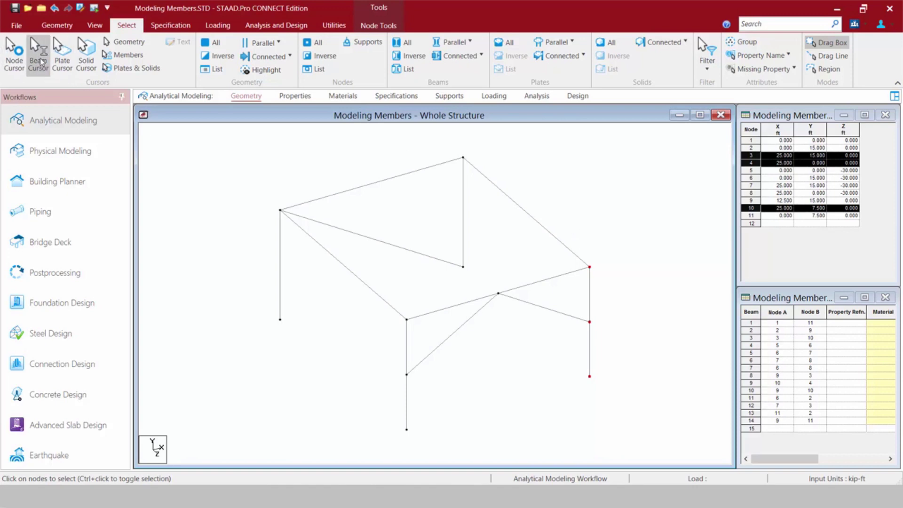
pyautogui.click(639, 175)
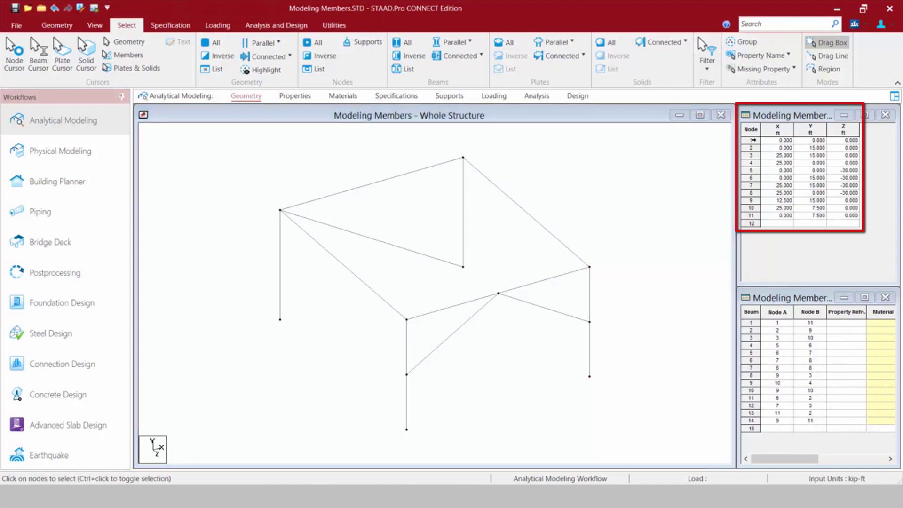
# Select nodes 1 to 5 in the node table and then beams 3 to 7 in the beam table, clearing each selection
pyautogui.moveTo(751, 140); pyautogui.dragTo(751, 170)
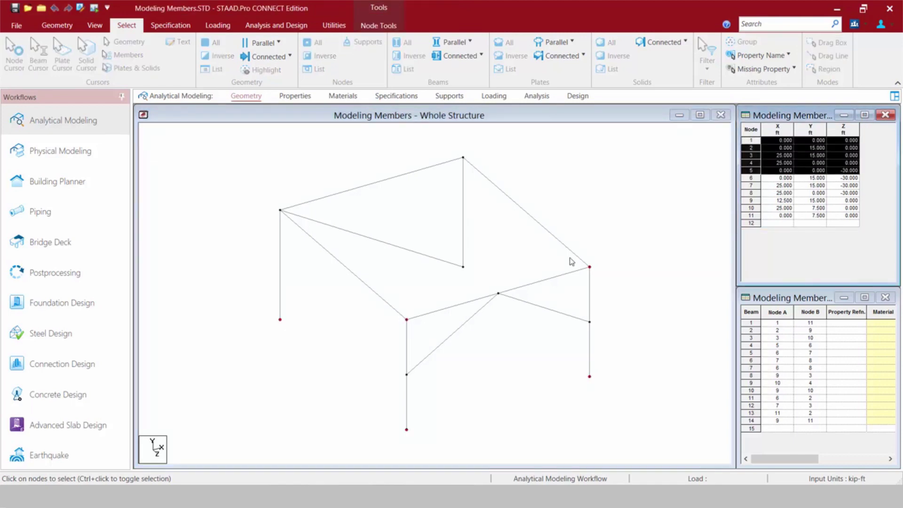
pyautogui.click(666, 344)
pyautogui.moveTo(751, 338); pyautogui.dragTo(751, 368)
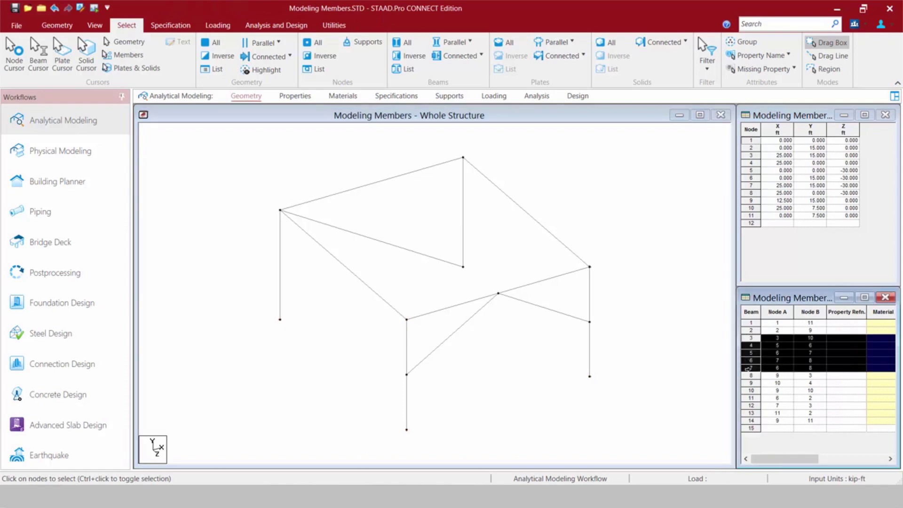
pyautogui.click(679, 375)
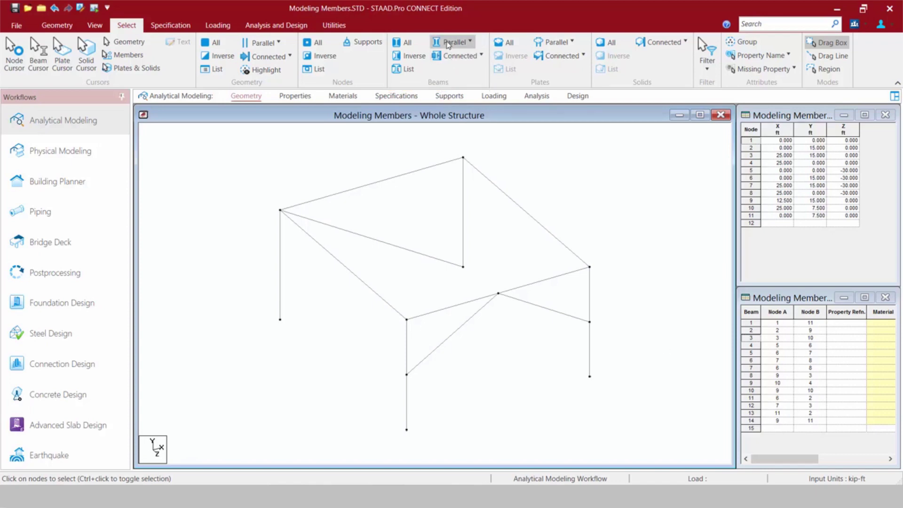
# Select all beams parallel to the Y axis, then clear the selection
pyautogui.click(447, 44)
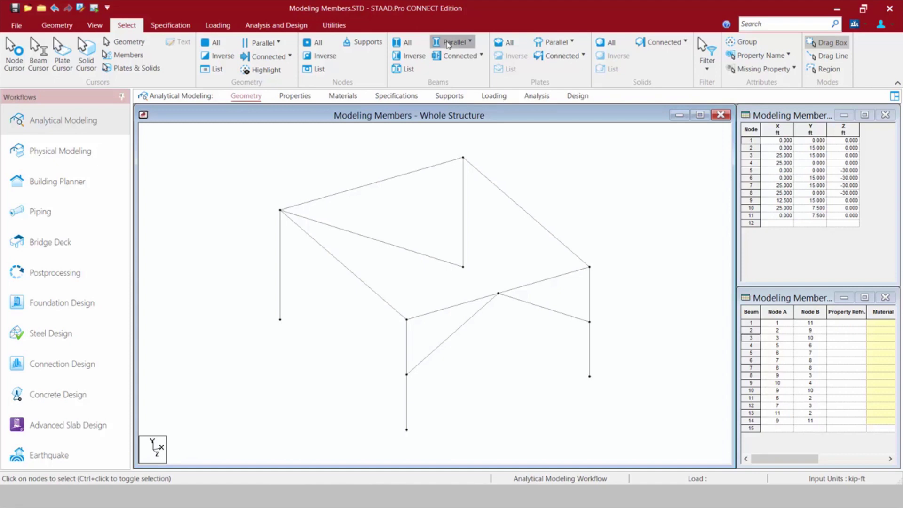
pyautogui.click(455, 75)
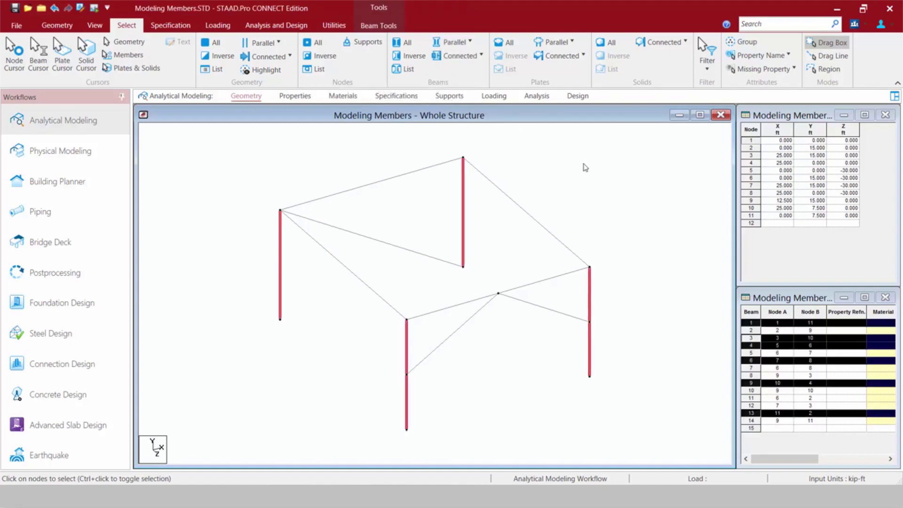
pyautogui.click(651, 249)
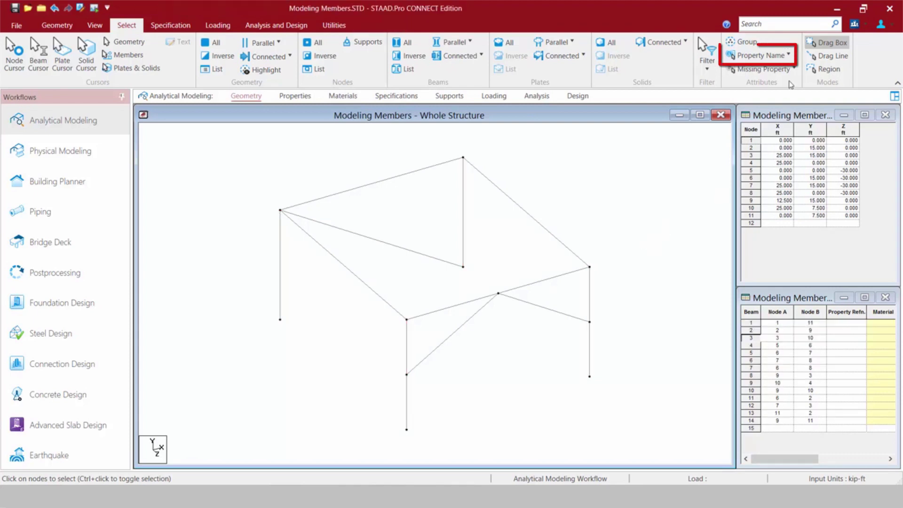
# Examine the options for selecting members by property name and by missing property
pyautogui.click(788, 55)
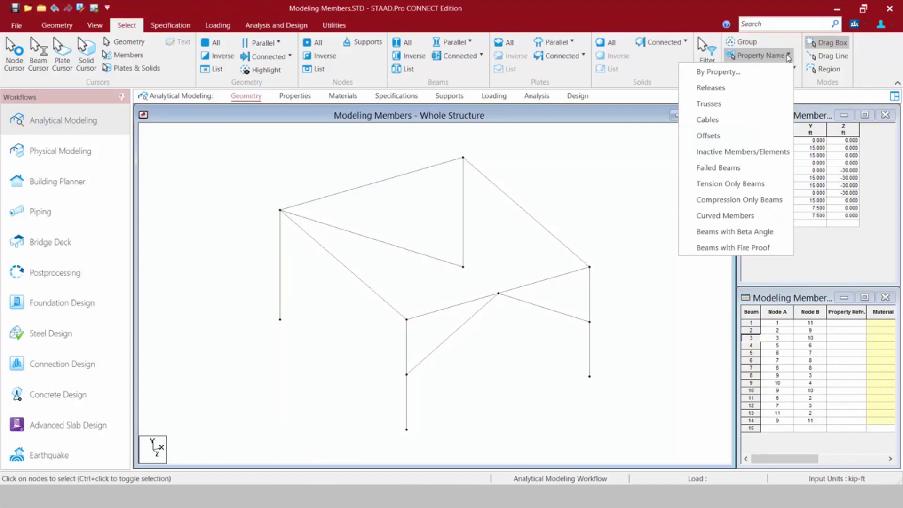
pyautogui.click(789, 70)
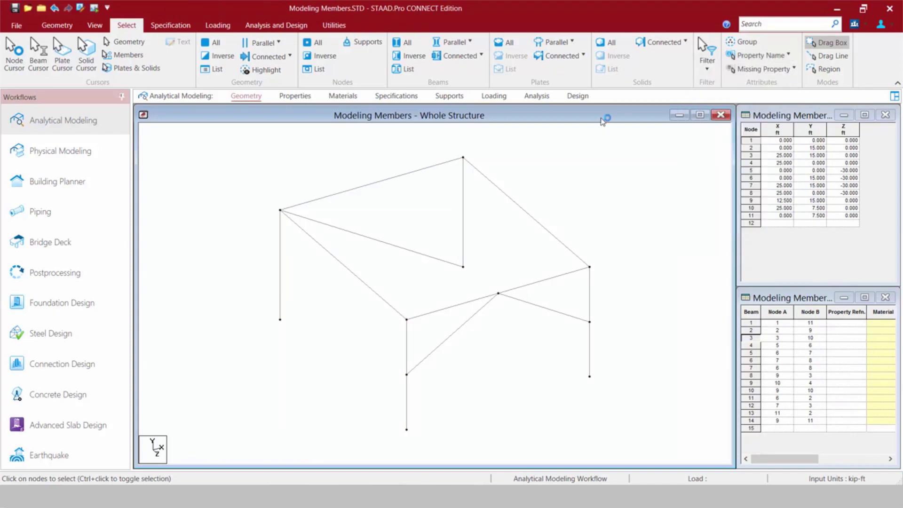
pyautogui.click(789, 71)
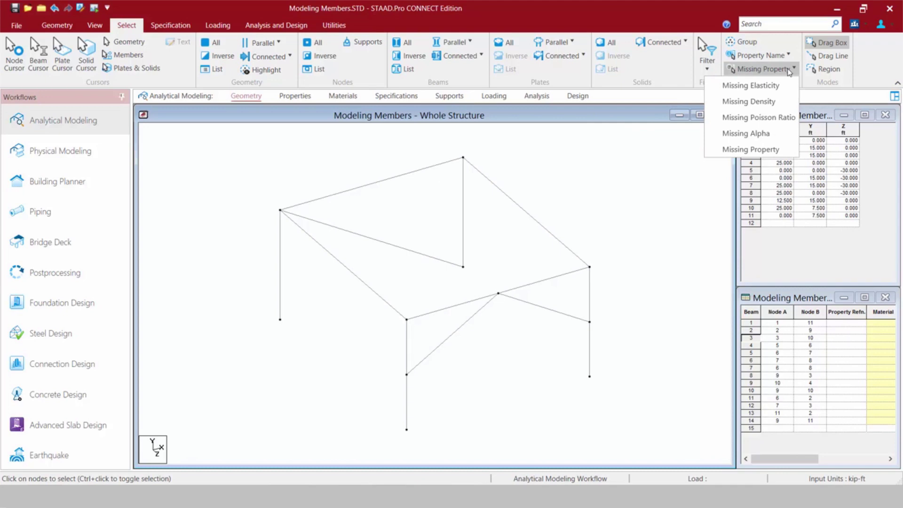
pyautogui.click(598, 118)
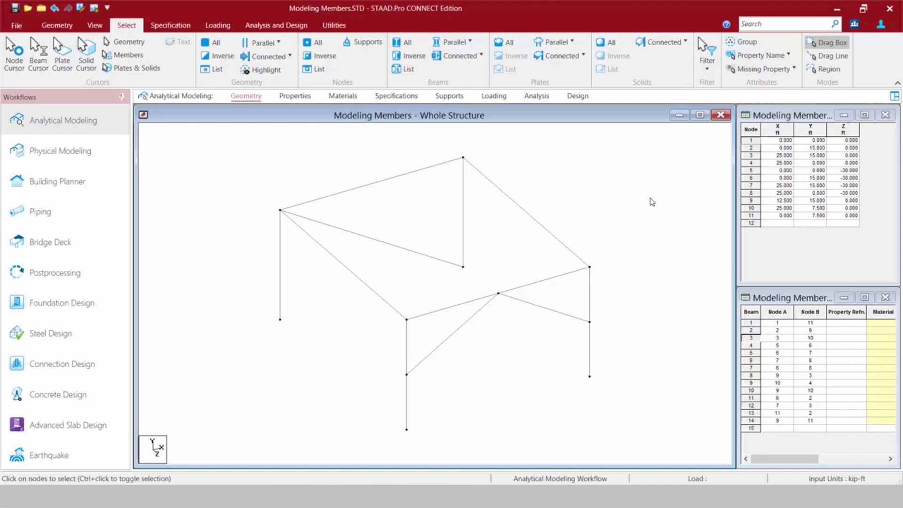
# Select the rear top beam, view the Beam Tools commands and return to the selection commands
pyautogui.click(380, 185)
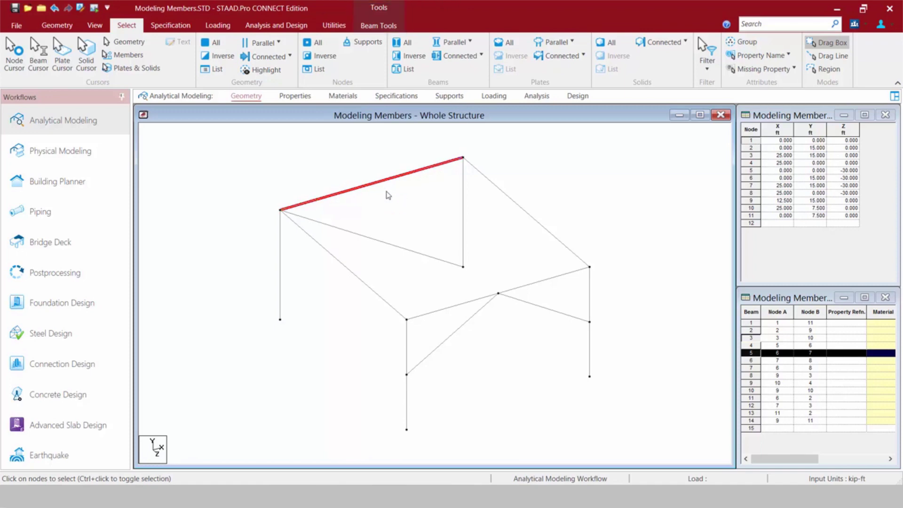
pyautogui.click(377, 28)
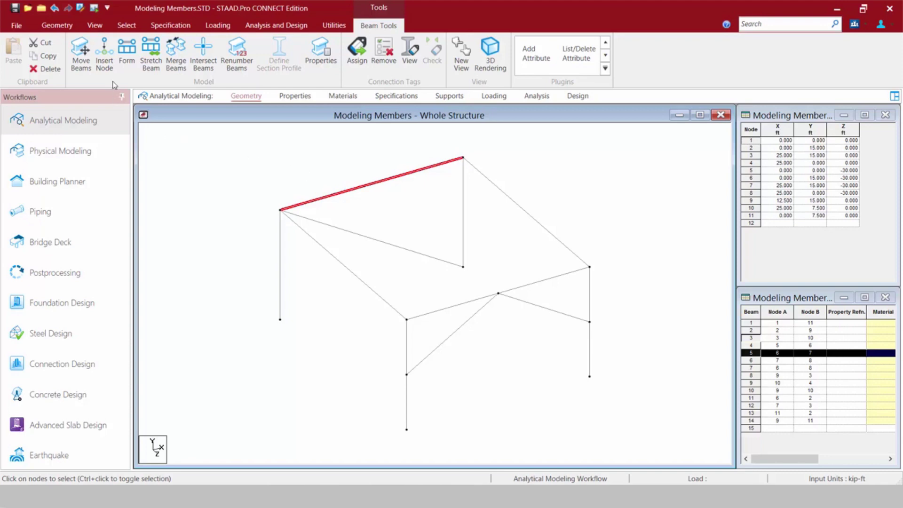
pyautogui.click(123, 27)
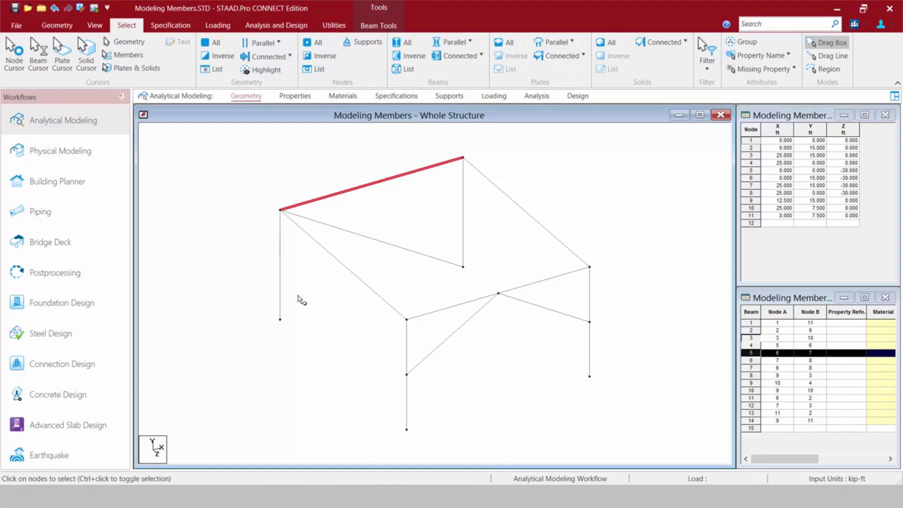
# Window-select nodes 5 and 6, view the Node Tools and geometry commands, then clear the selection
pyautogui.click(304, 350)
pyautogui.moveTo(303, 350); pyautogui.dragTo(254, 180)
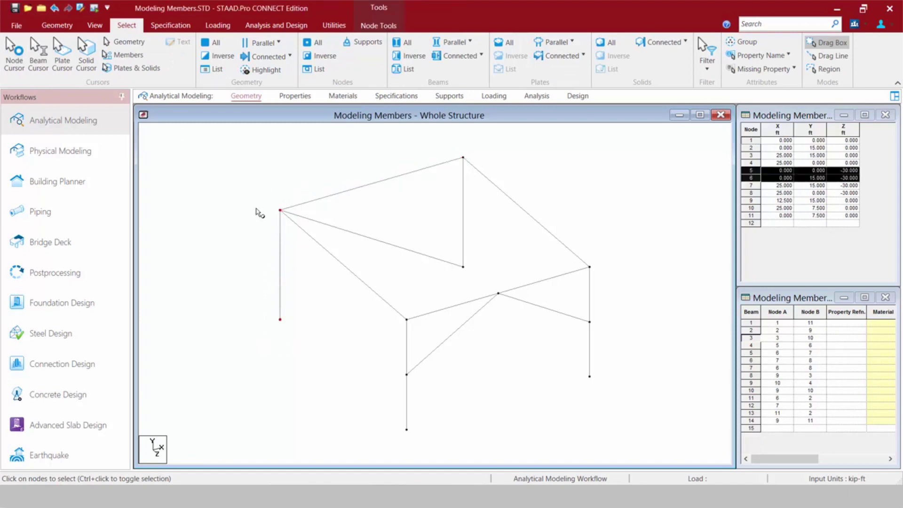
pyautogui.click(378, 25)
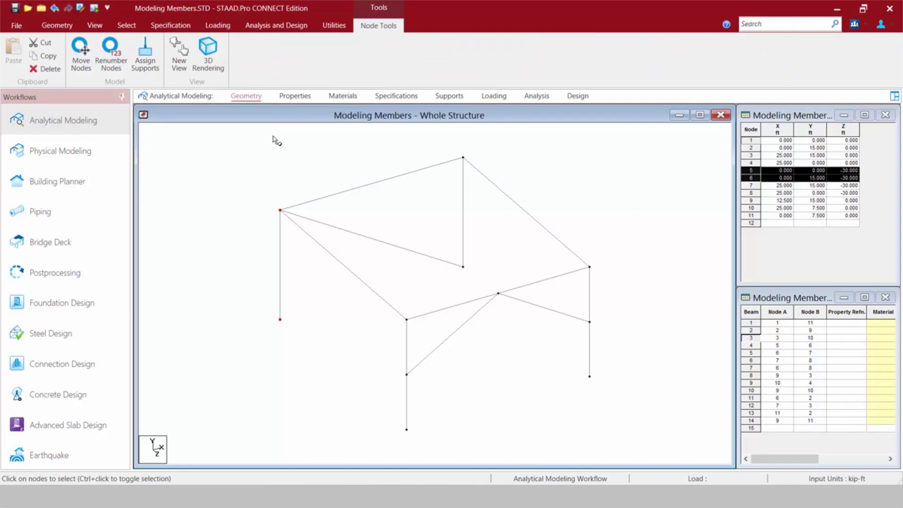
pyautogui.click(57, 27)
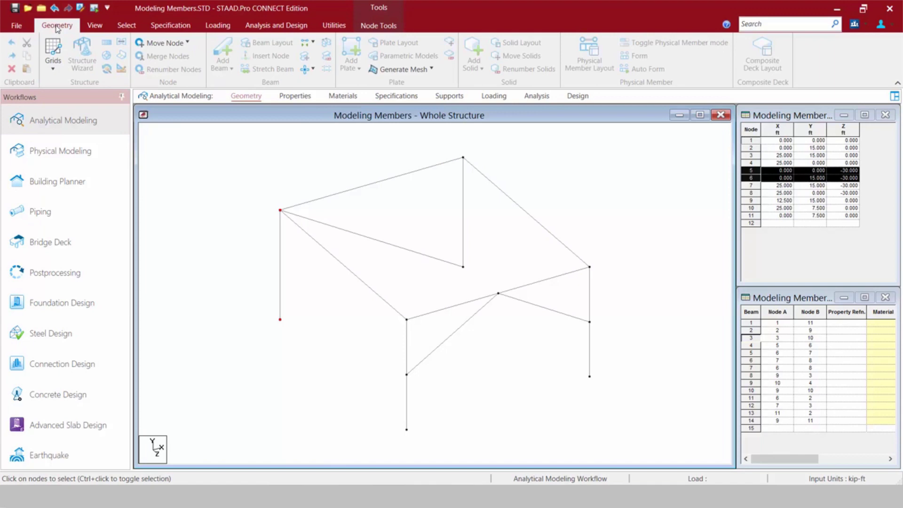
pyautogui.click(188, 151)
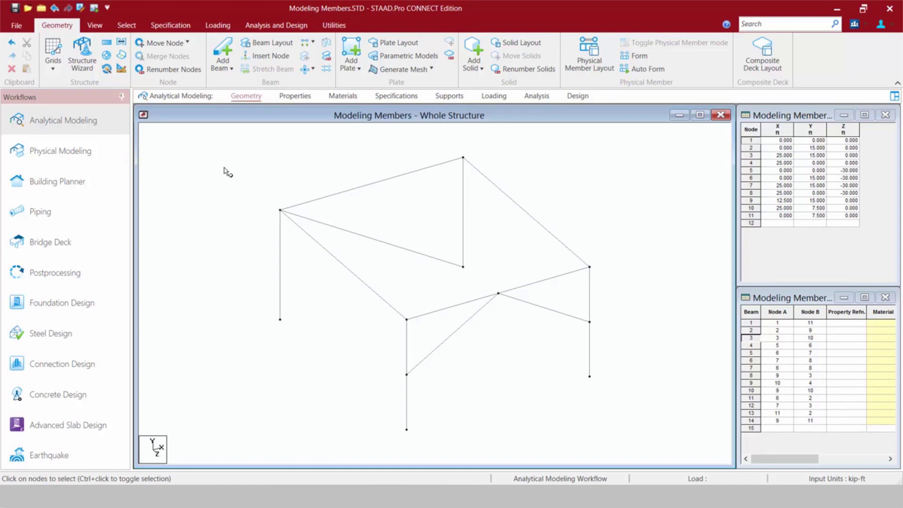
# Insert three equally spaced nodes into the single top beam at the rear of the frame
pyautogui.click(126, 25)
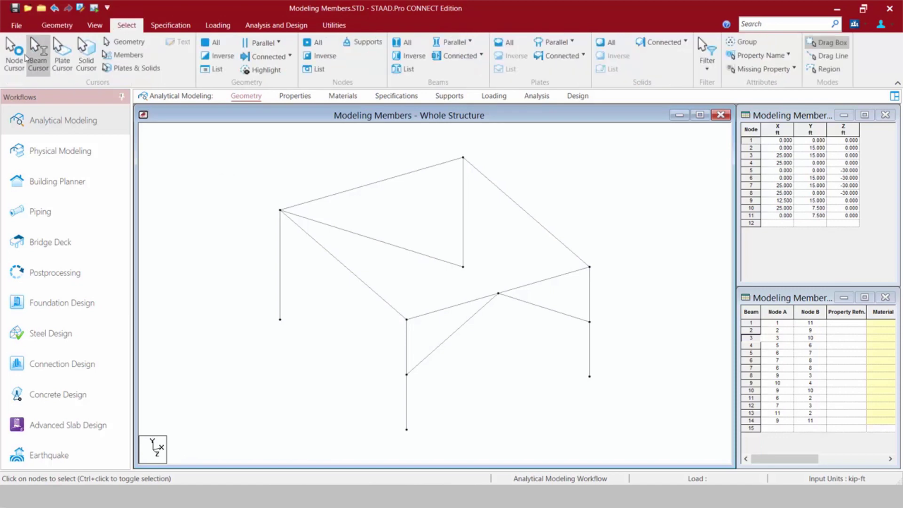
pyautogui.click(54, 27)
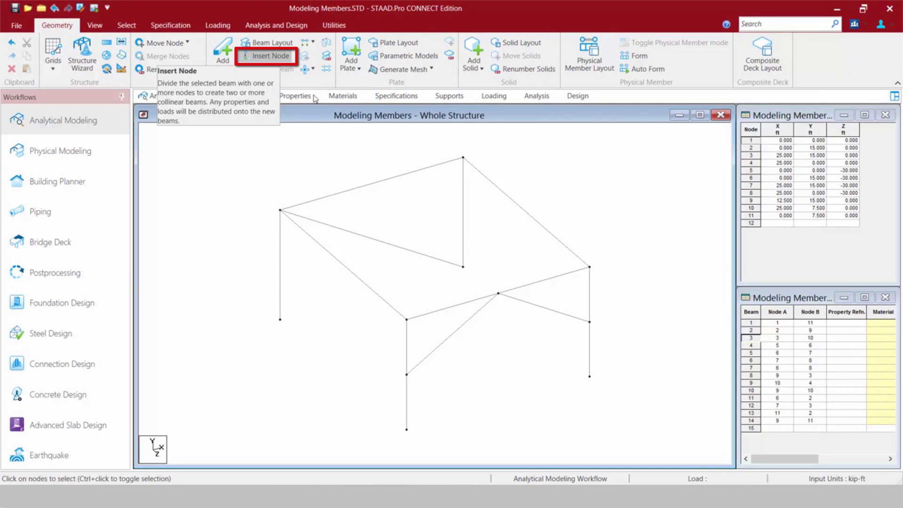
pyautogui.click(374, 186)
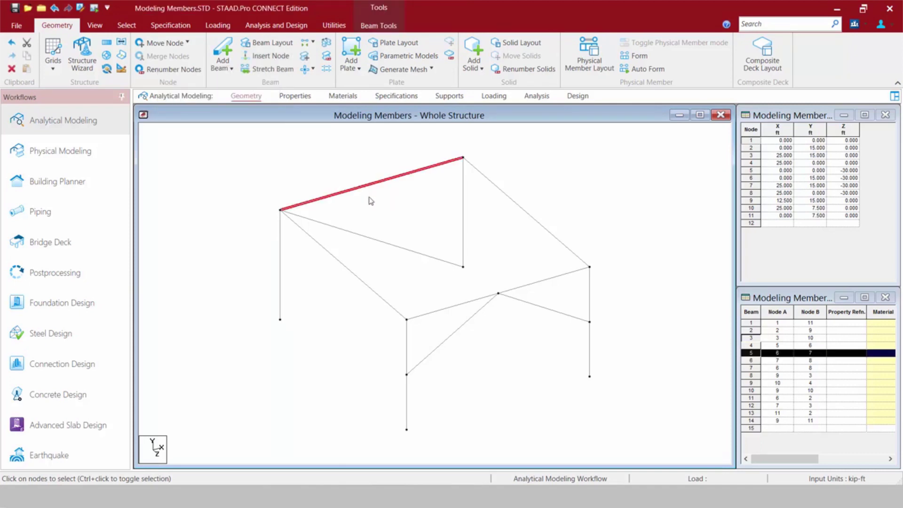
pyautogui.click(254, 56)
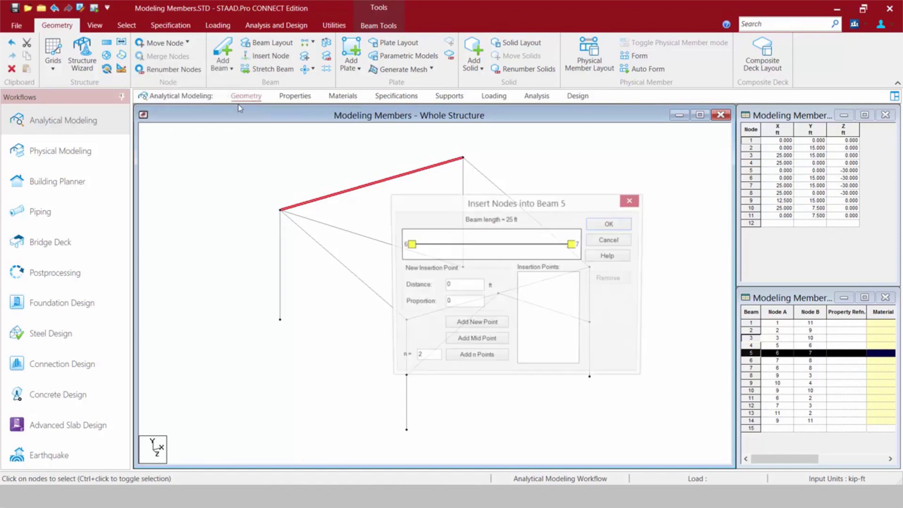
pyautogui.doubleClick(422, 357)
pyautogui.write('3')
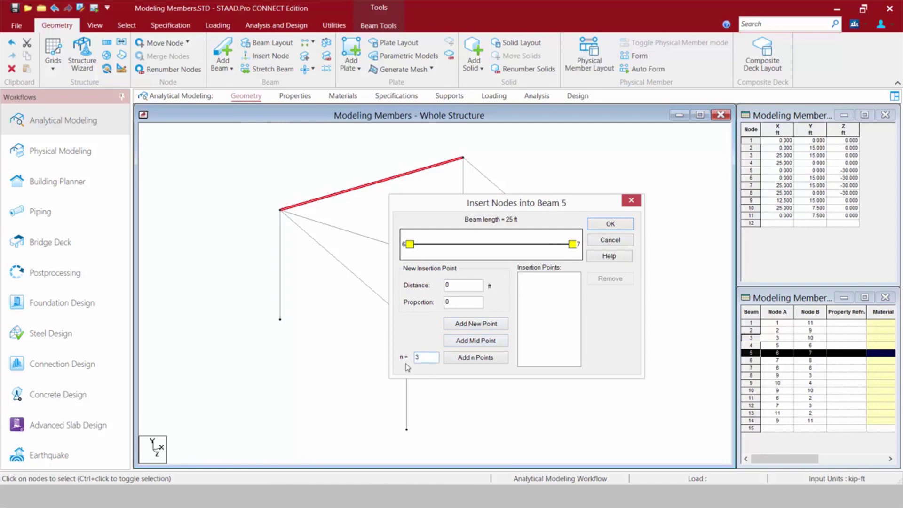
pyautogui.click(465, 359)
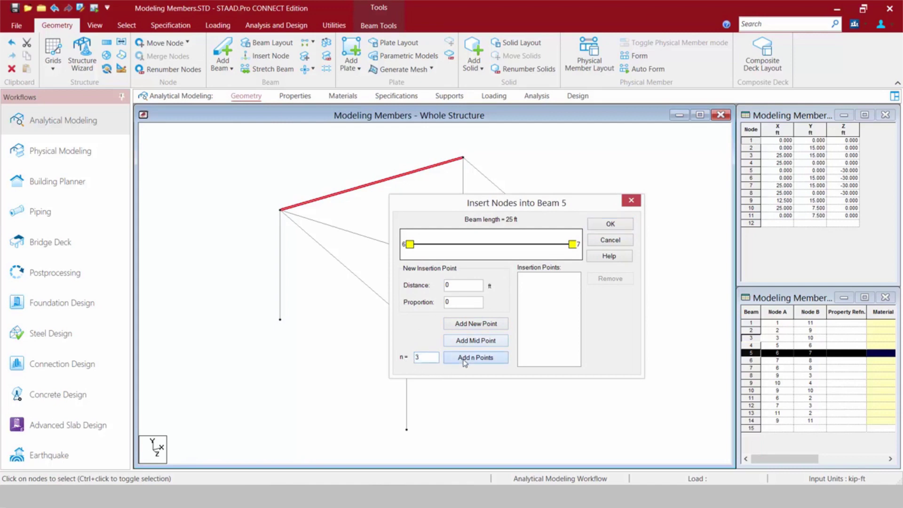
pyautogui.click(607, 224)
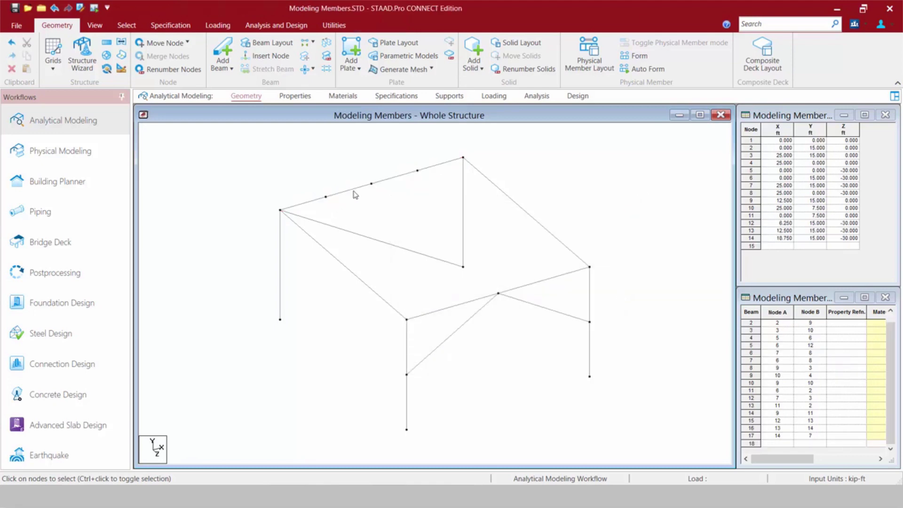
# Select the divided segments of the rear top beam one after another to check the split
pyautogui.click(355, 190)
pyautogui.click(387, 181)
pyautogui.click(431, 167)
pyautogui.click(320, 198)
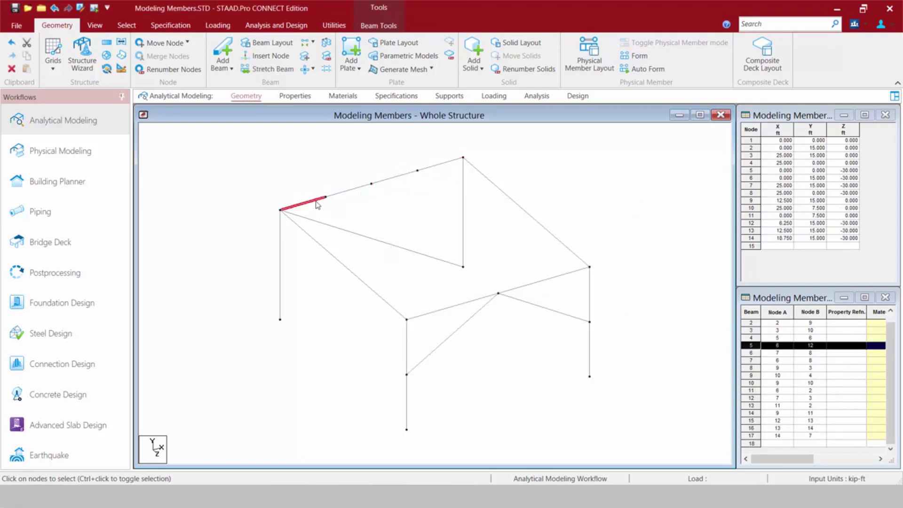
# Insert a midpoint node into each of the two front top beams, 2 and 8
pyautogui.click(429, 313)
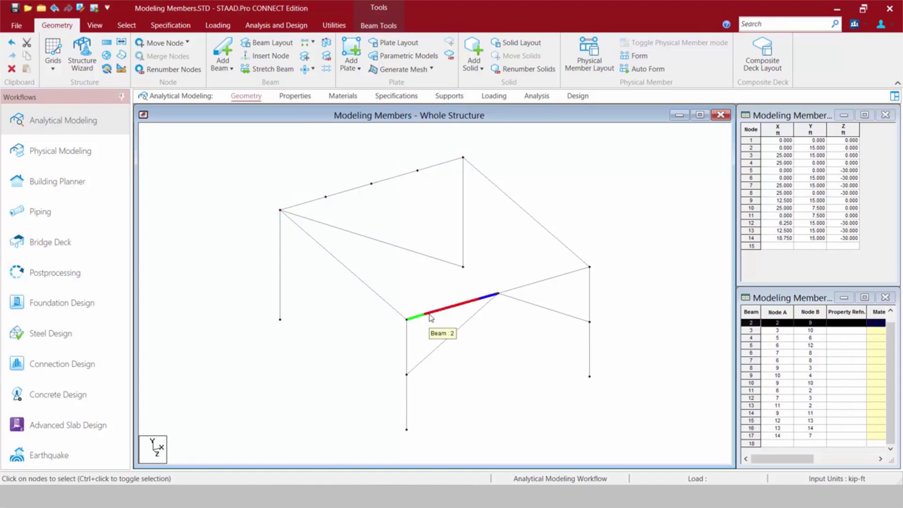
pyautogui.keyDown('ctrl'); pyautogui.click(517, 290); pyautogui.keyUp('ctrl')
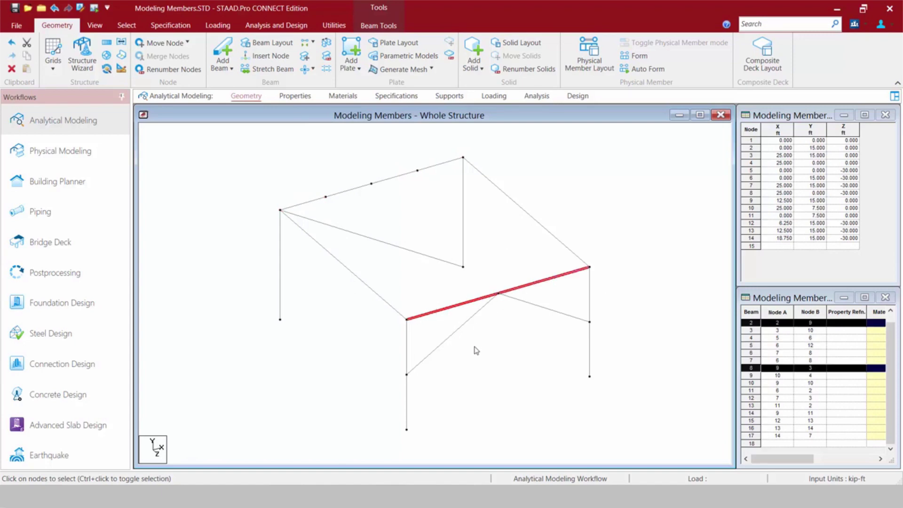
pyautogui.click(268, 55)
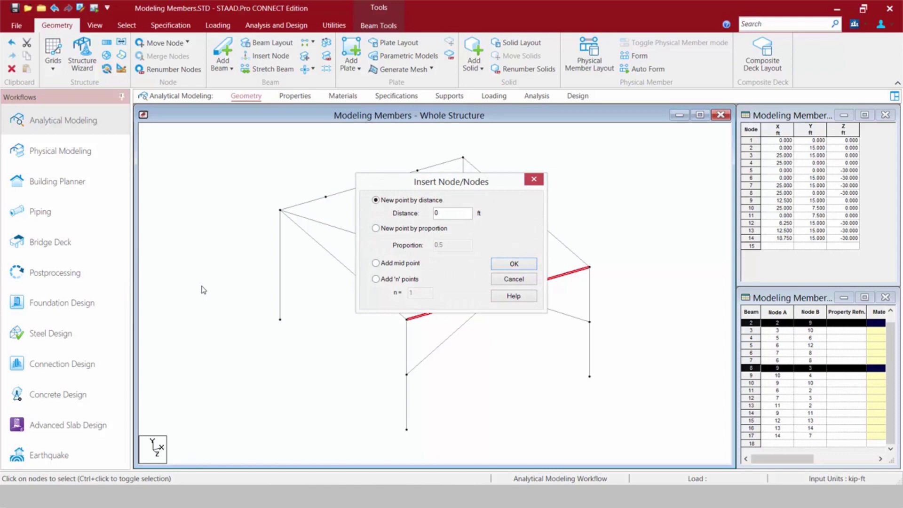
pyautogui.click(375, 263)
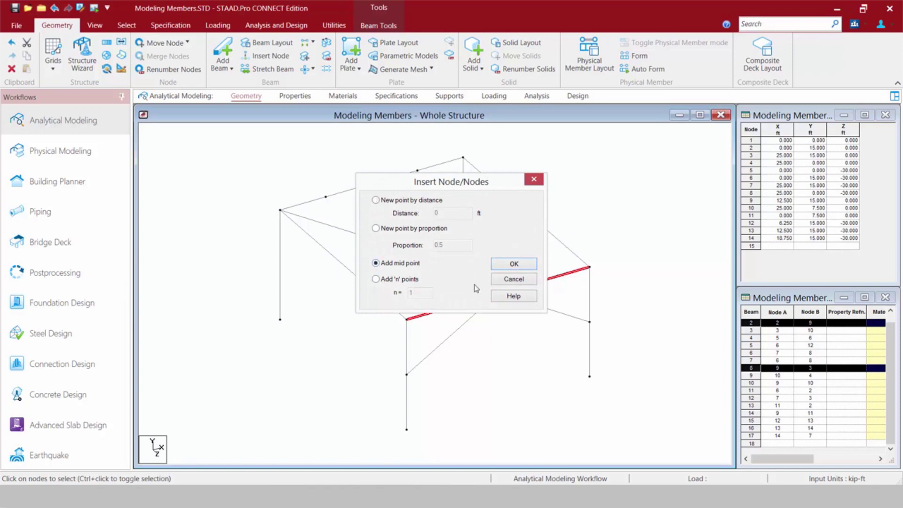
pyautogui.click(510, 263)
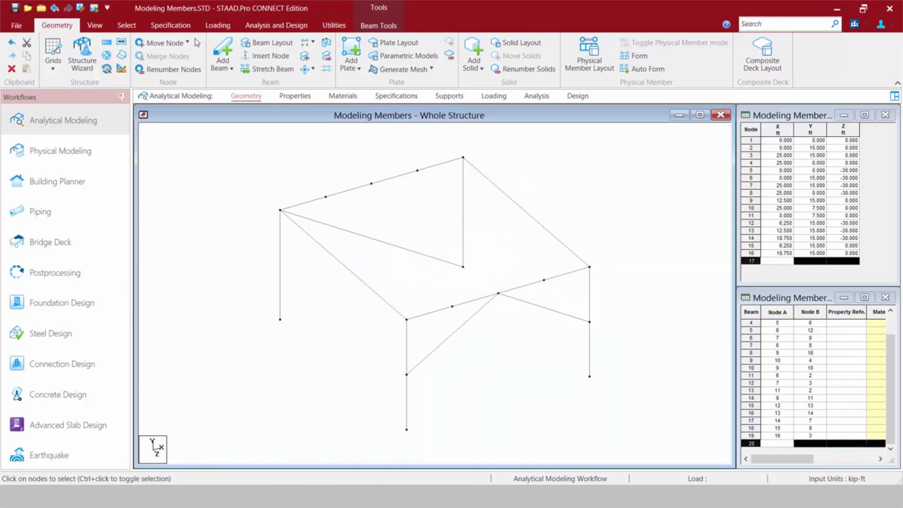
# Draw three parallel roof beams joining the intermediate nodes of the rear top line to those of the front top line
pyautogui.click(227, 61)
pyautogui.moveTo(325, 197); pyautogui.dragTo(452, 307)
pyautogui.moveTo(371, 183); pyautogui.dragTo(499, 294)
pyautogui.moveTo(418, 171); pyautogui.dragTo(544, 281)
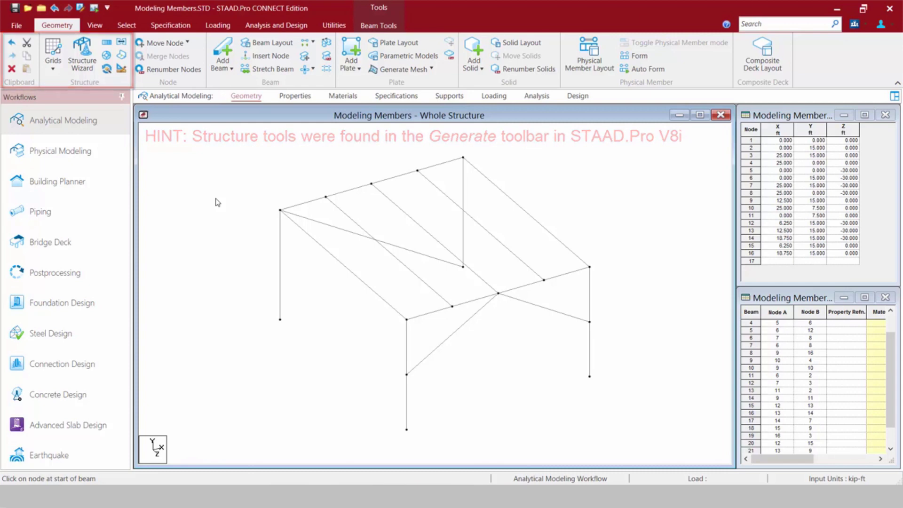
# Repeat the whole frame translationally along Z in 3 steps of 30 ft with linked steps and an open base, then clear the selection
pyautogui.moveTo(223, 138); pyautogui.dragTo(634, 445)
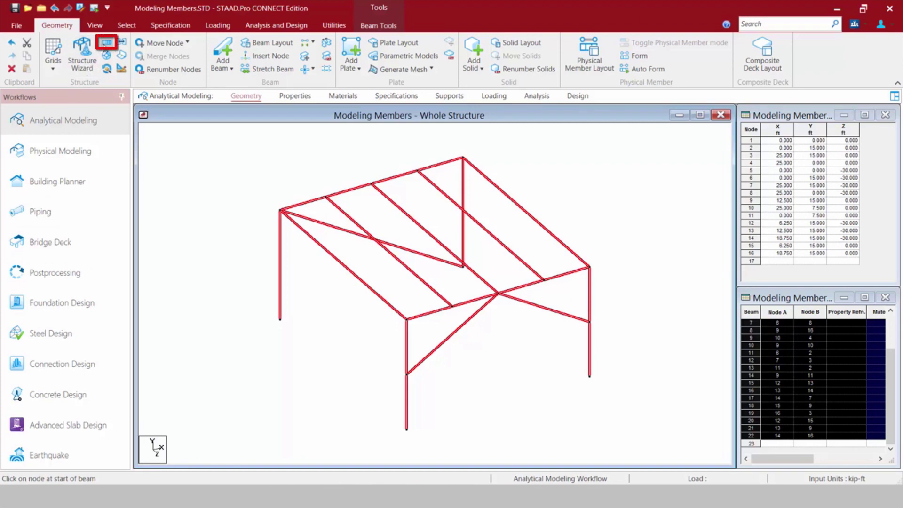
pyautogui.click(105, 44)
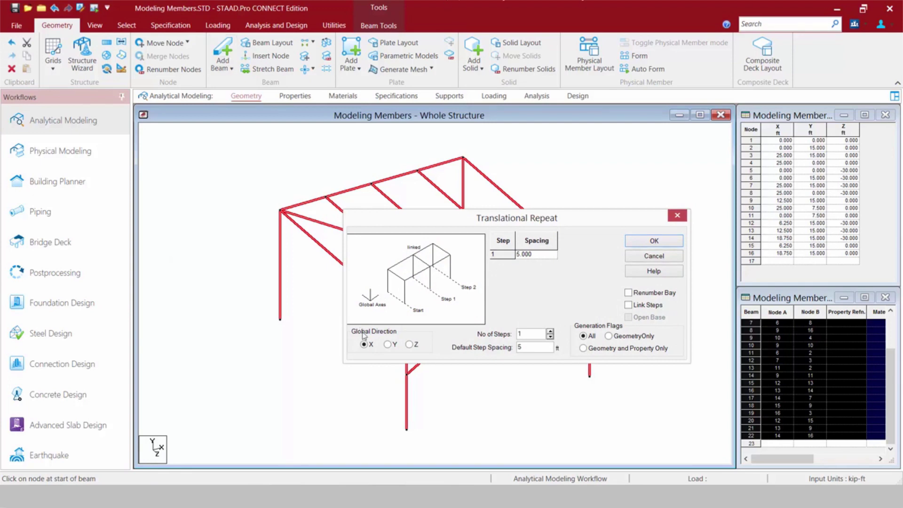
pyautogui.click(410, 345)
pyautogui.click(550, 332)
pyautogui.click(550, 331)
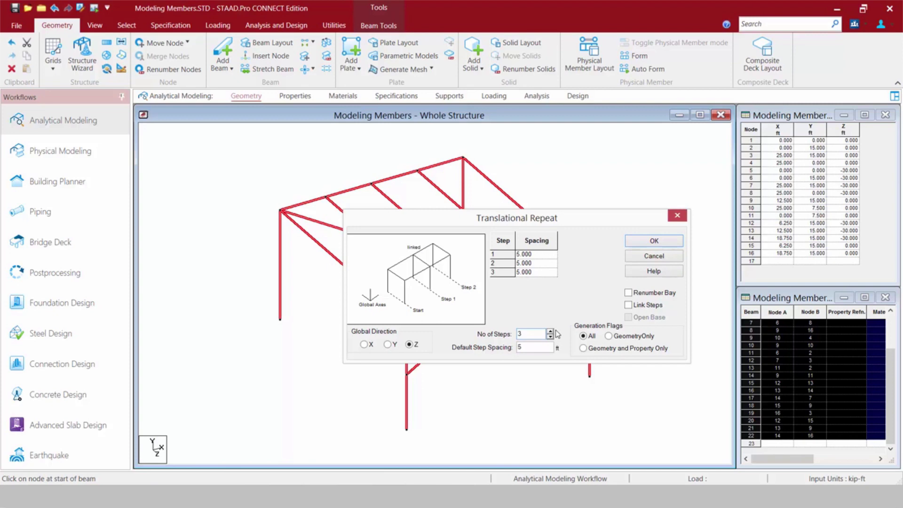
pyautogui.doubleClick(535, 348)
pyautogui.write('30')
pyautogui.click(629, 305)
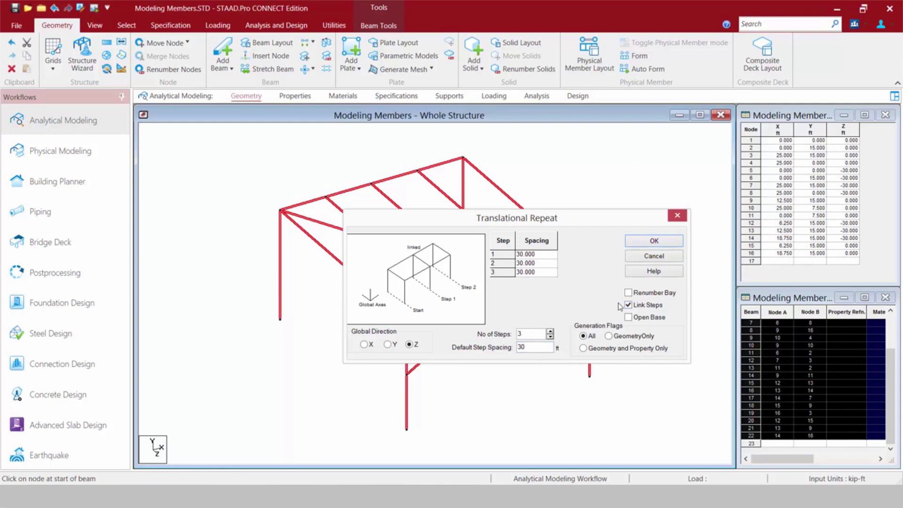
pyautogui.click(638, 319)
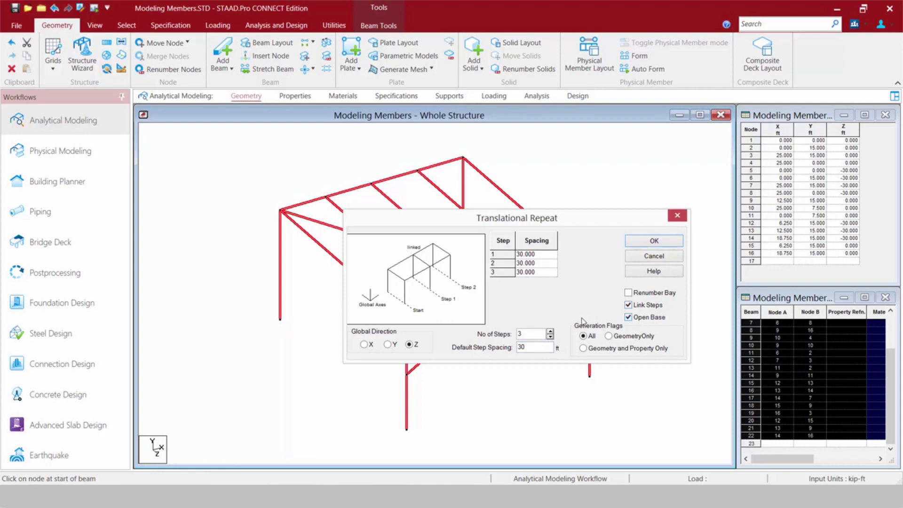
pyautogui.click(646, 242)
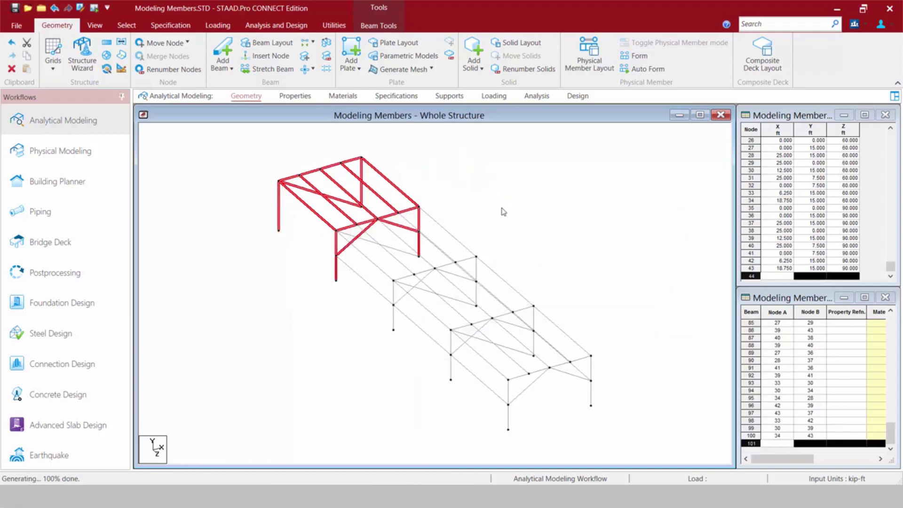
pyautogui.click(634, 166)
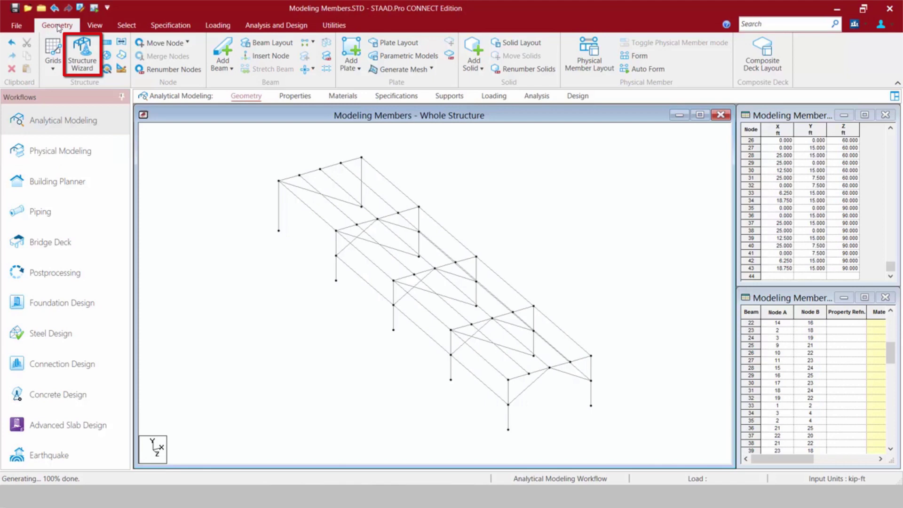
# View the prototype model types offered by the Structure Wizard, keeping Truss Models selected
pyautogui.click(82, 58)
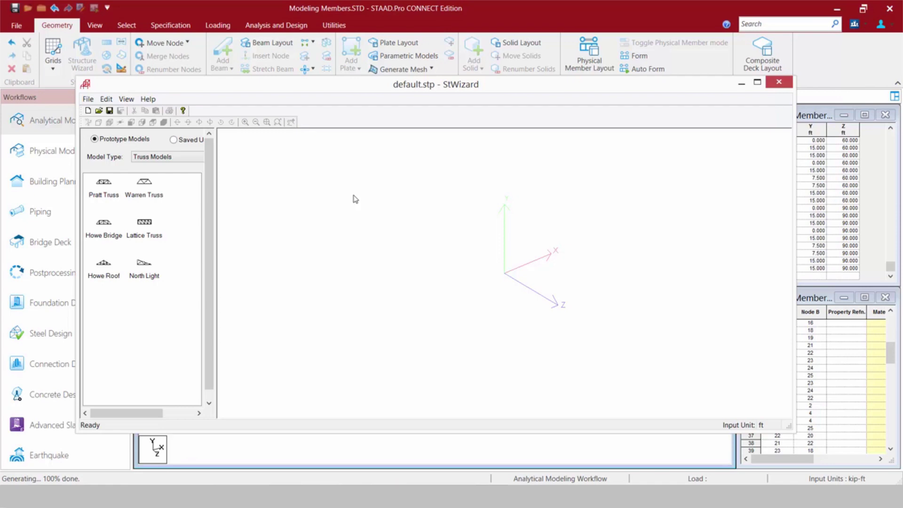
pyautogui.click(173, 158)
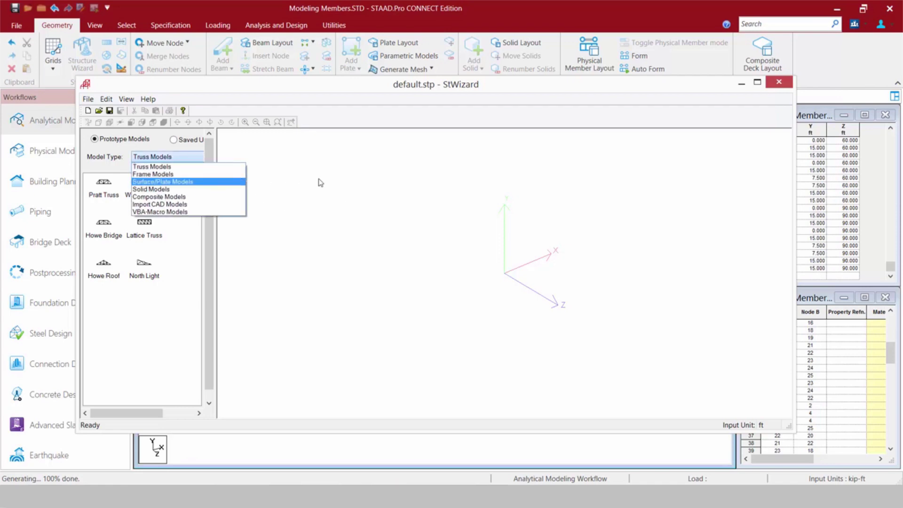
pyautogui.click(548, 91)
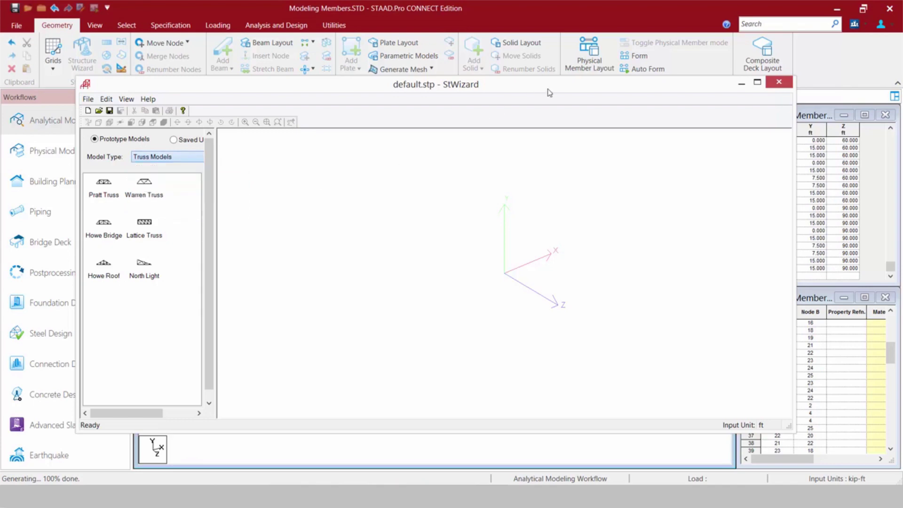
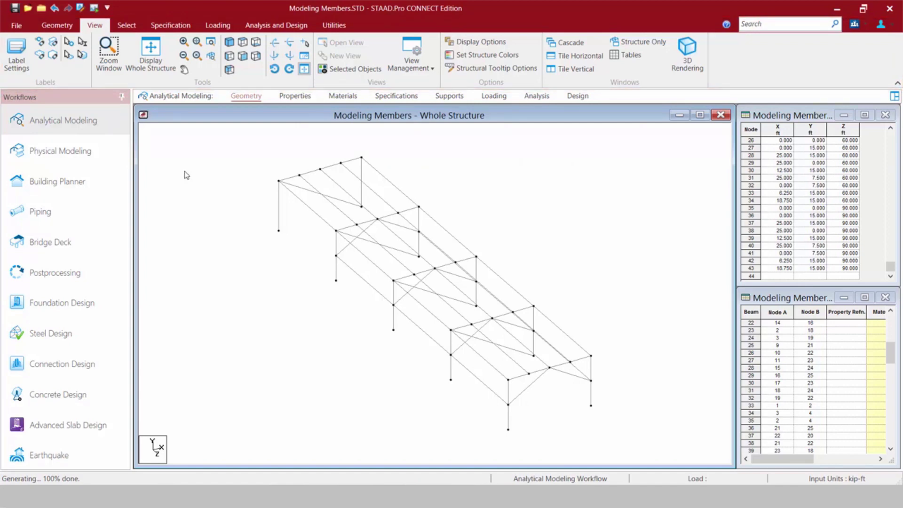
# Turn on the node number labels in the structure diagram settings and apply them to the view
pyautogui.rightClick(187, 175)
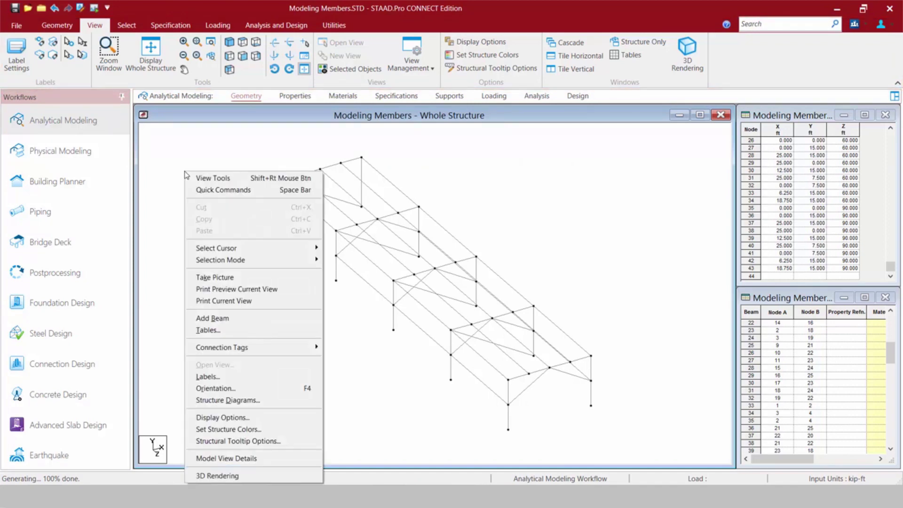
pyautogui.click(203, 403)
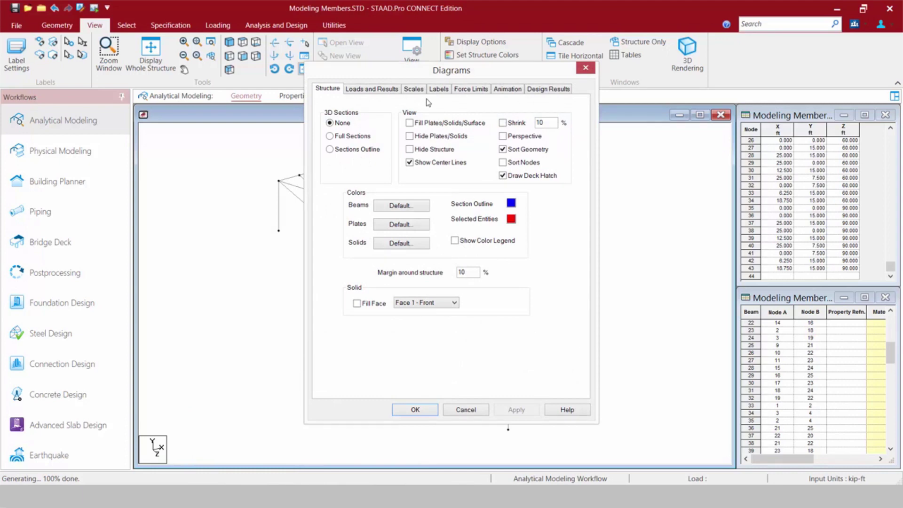
pyautogui.click(439, 89)
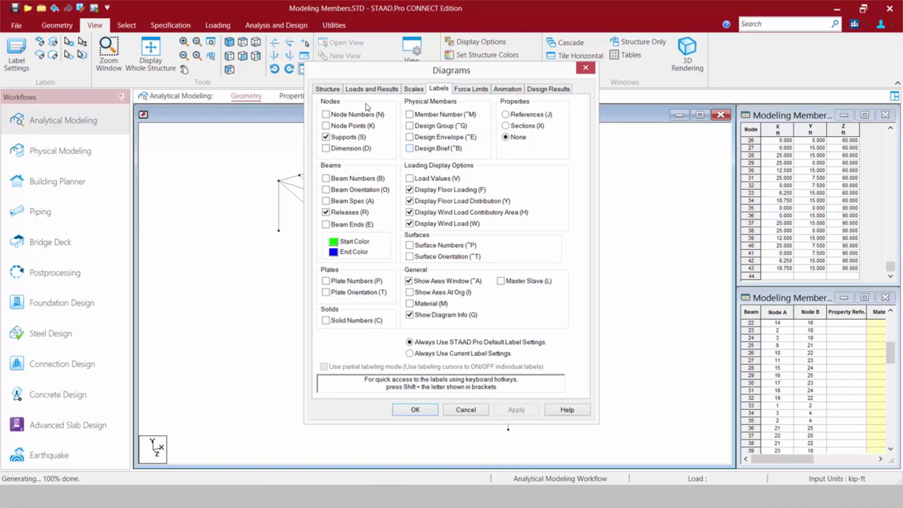
pyautogui.click(344, 116)
pyautogui.click(513, 409)
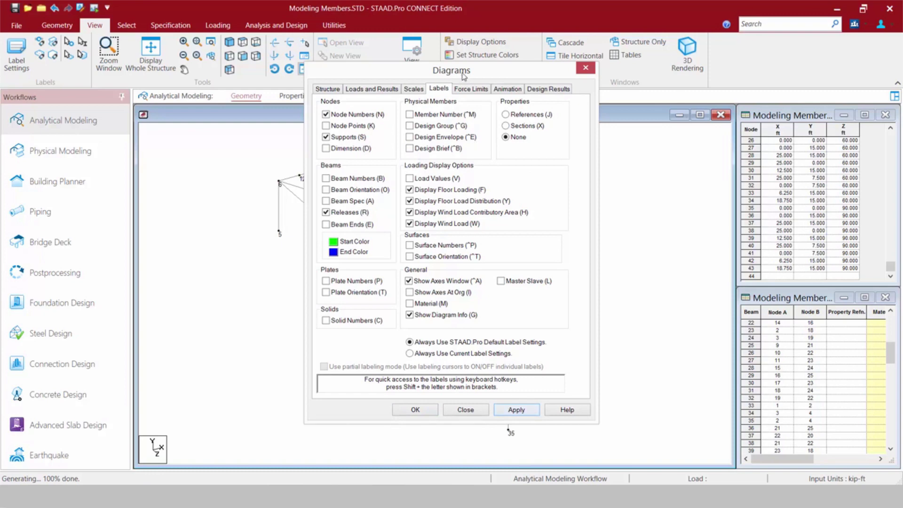
pyautogui.moveTo(450, 77); pyautogui.dragTo(596, 96)
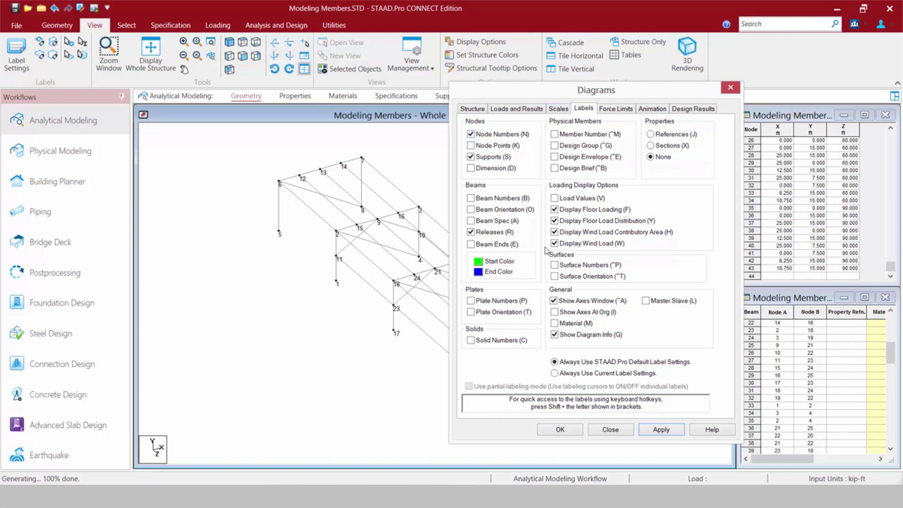
pyautogui.click(610, 429)
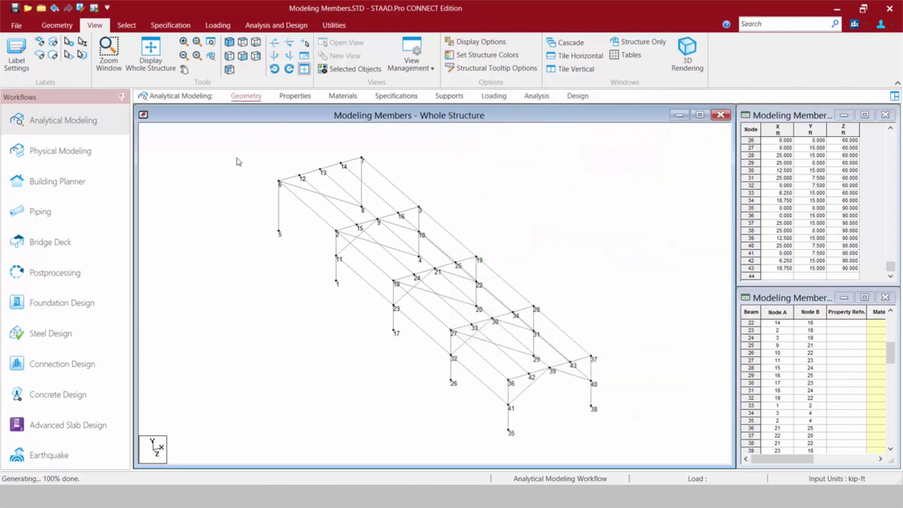
# Toggle the node number labels repeatedly, leaving them hidden
pyautogui.hotkey('shift', 'n')
pyautogui.hotkey('shift', 'n')
pyautogui.hotkey('shift', 'n')
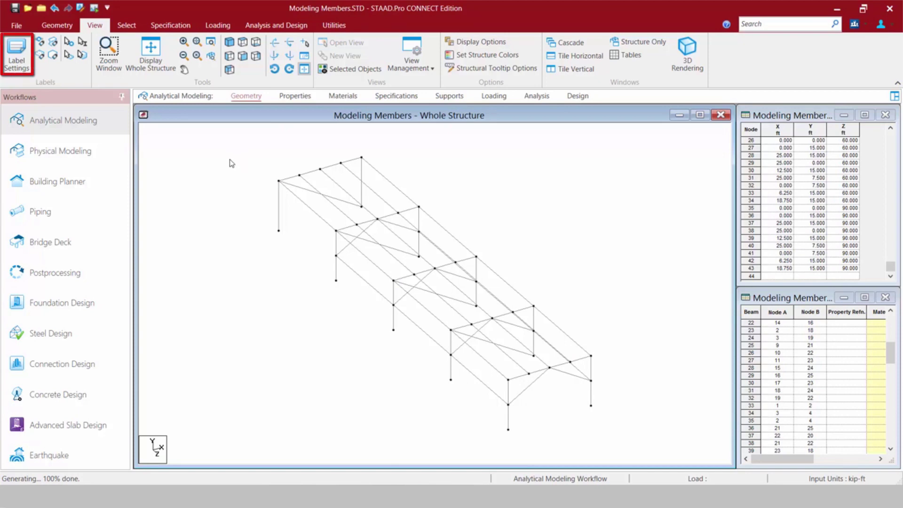
# Review the label settings without changing them, then display the beam numbers on the structure
pyautogui.click(17, 57)
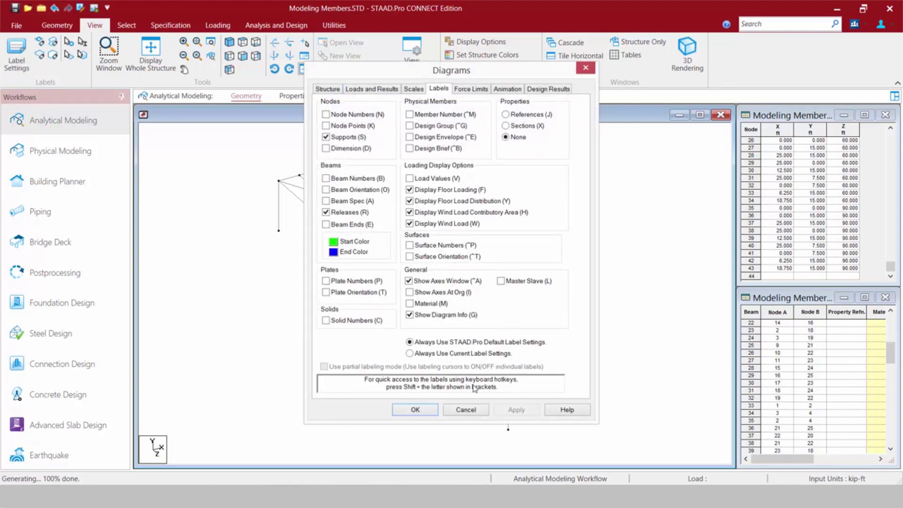
pyautogui.click(465, 410)
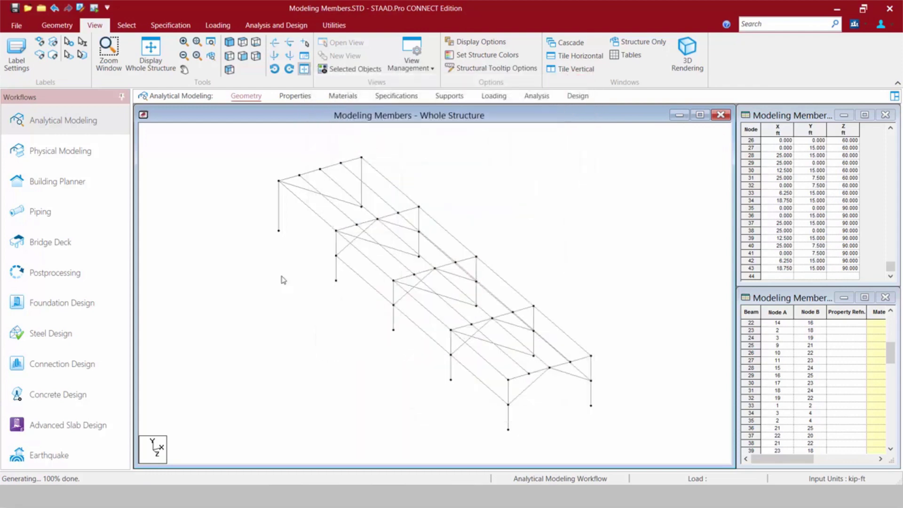
pyautogui.click(40, 44)
pyautogui.click(53, 43)
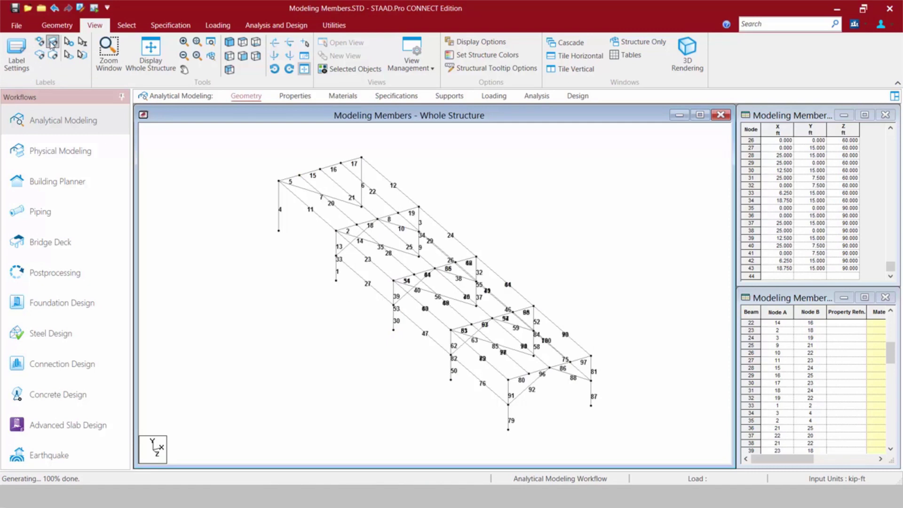
# Hide the beam numbers and view the structure from the side, from above and back in isometric
pyautogui.click(52, 44)
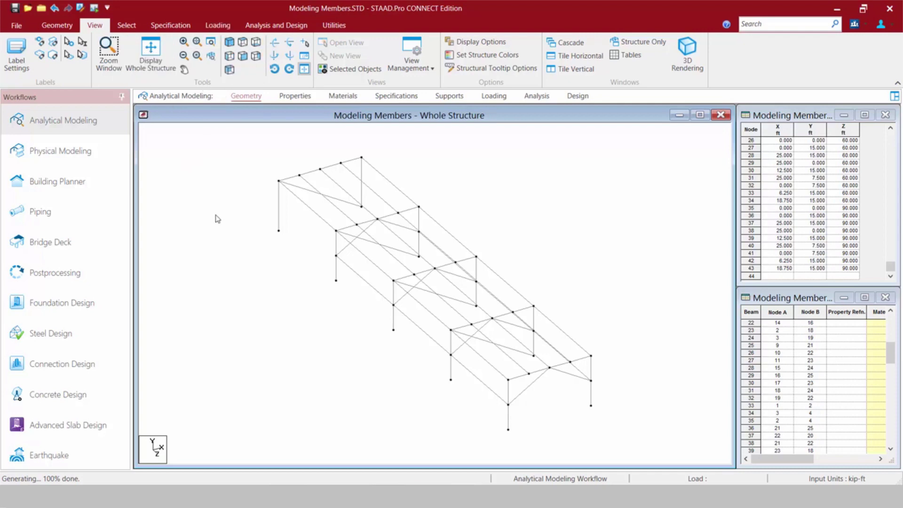
pyautogui.click(228, 57)
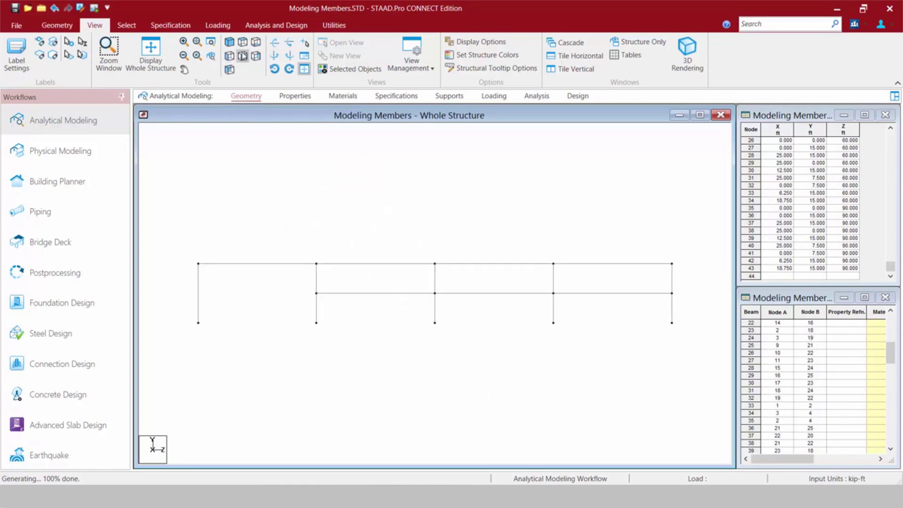
pyautogui.click(243, 43)
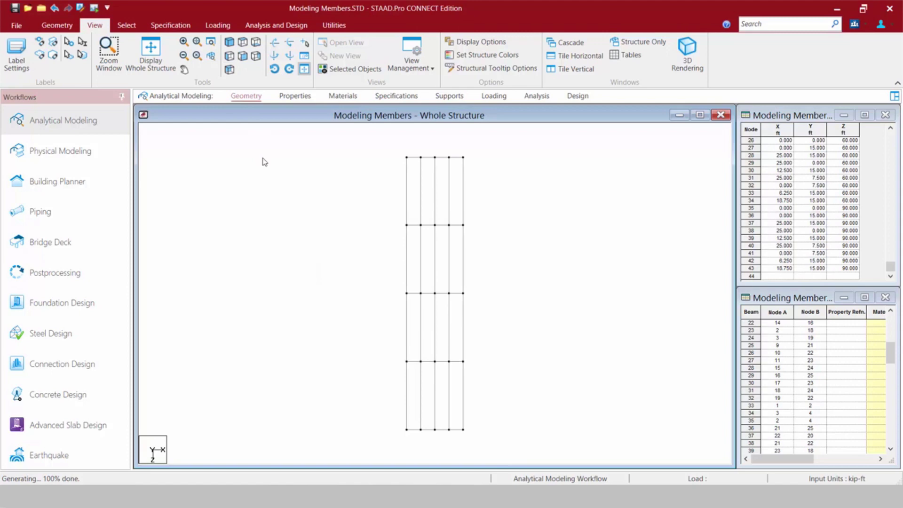
pyautogui.click(229, 42)
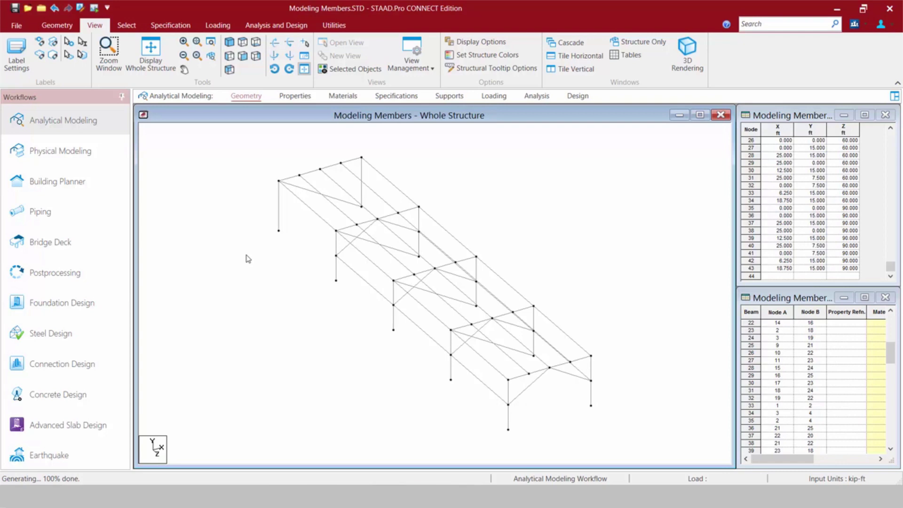
# Select all columns, rafter segments and diagonal braces of the front end frame at Z = 90 ft
pyautogui.click(508, 418)
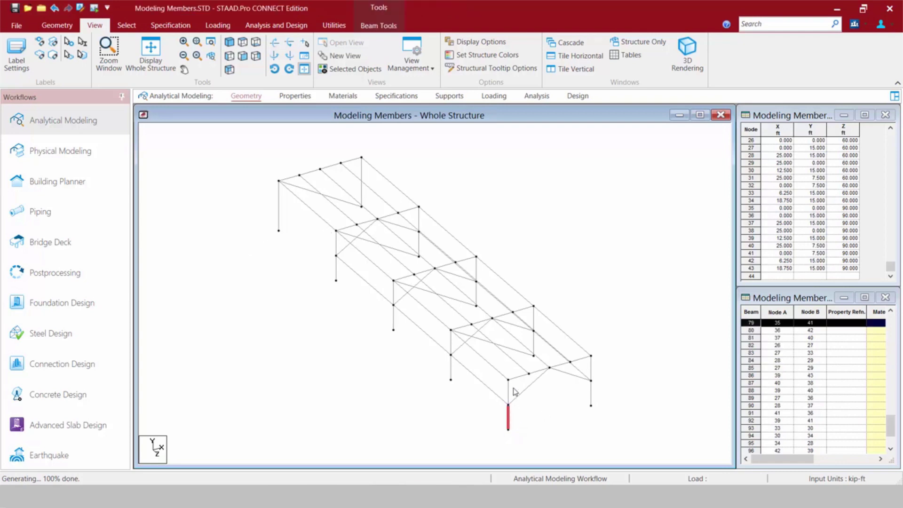
pyautogui.keyDown('ctrl'); pyautogui.click(509, 393); pyautogui.keyUp('ctrl')
pyautogui.keyDown('ctrl'); pyautogui.click(519, 376); pyautogui.keyUp('ctrl')
pyautogui.keyDown('ctrl'); pyautogui.click(539, 371); pyautogui.keyUp('ctrl')
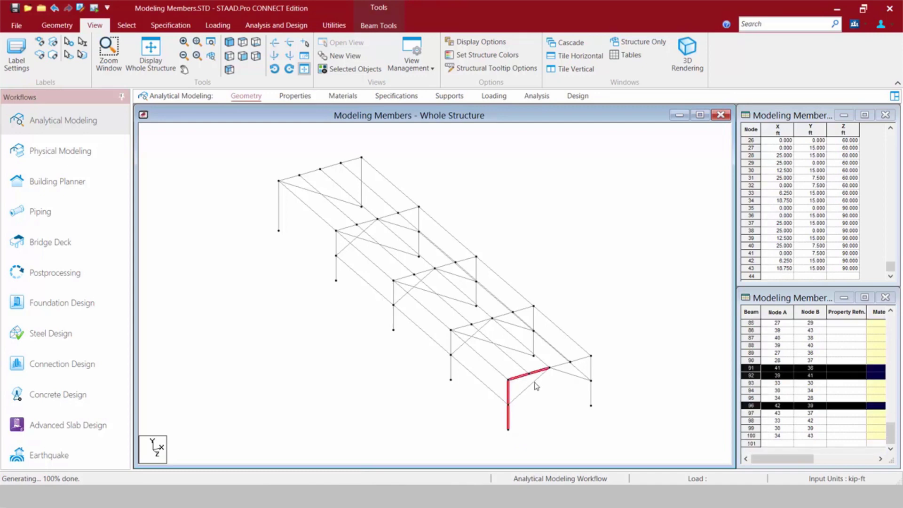
pyautogui.keyDown('ctrl'); pyautogui.click(541, 375); pyautogui.keyUp('ctrl')
pyautogui.keyDown('ctrl'); pyautogui.click(558, 372); pyautogui.keyUp('ctrl')
pyautogui.keyDown('ctrl'); pyautogui.click(559, 365); pyautogui.keyUp('ctrl')
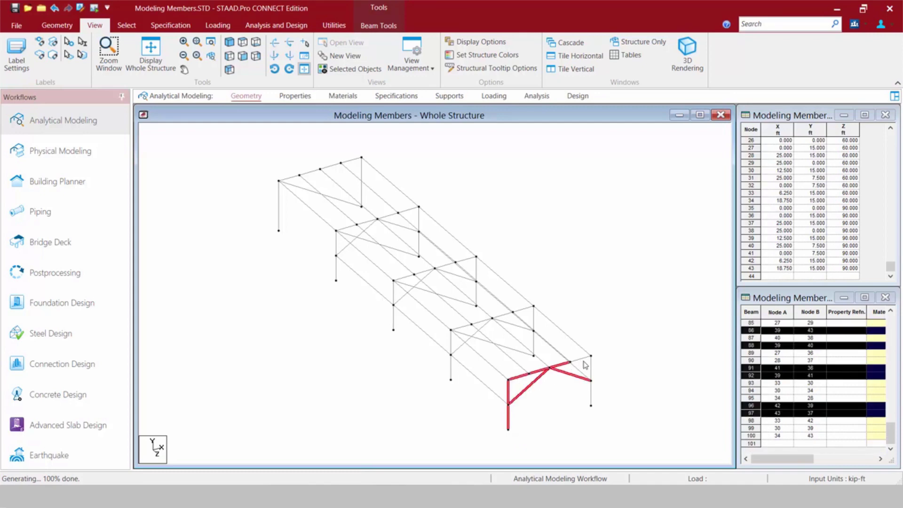
pyautogui.keyDown('ctrl'); pyautogui.click(591, 397); pyautogui.keyUp('ctrl')
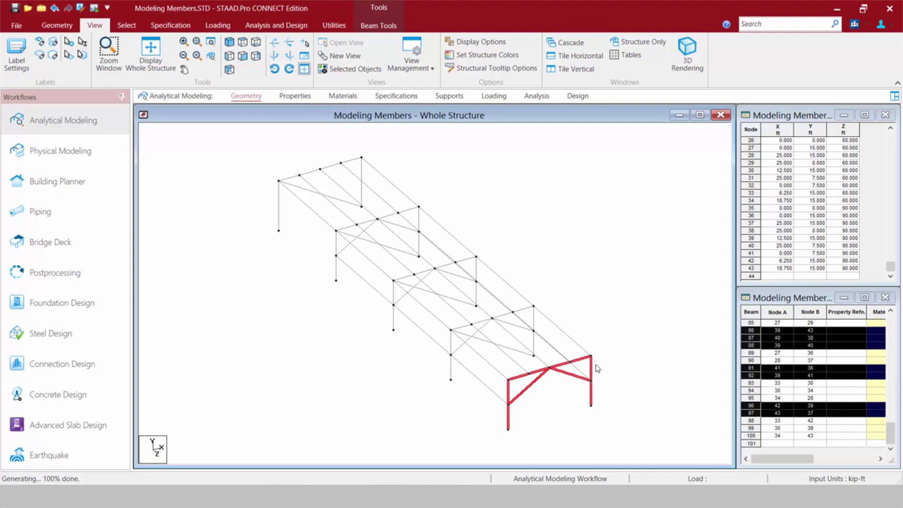
# Display the selected end frame in a new view window and close that window
pyautogui.rightClick(583, 299)
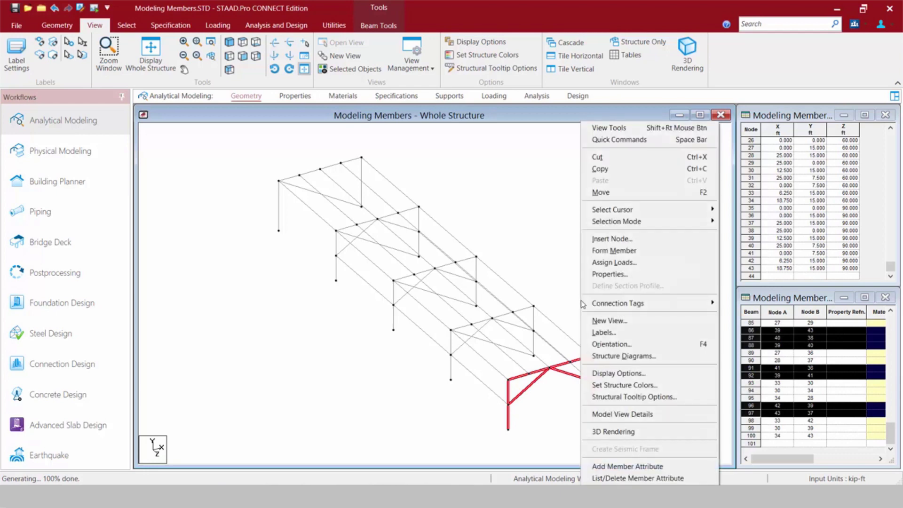
pyautogui.click(605, 320)
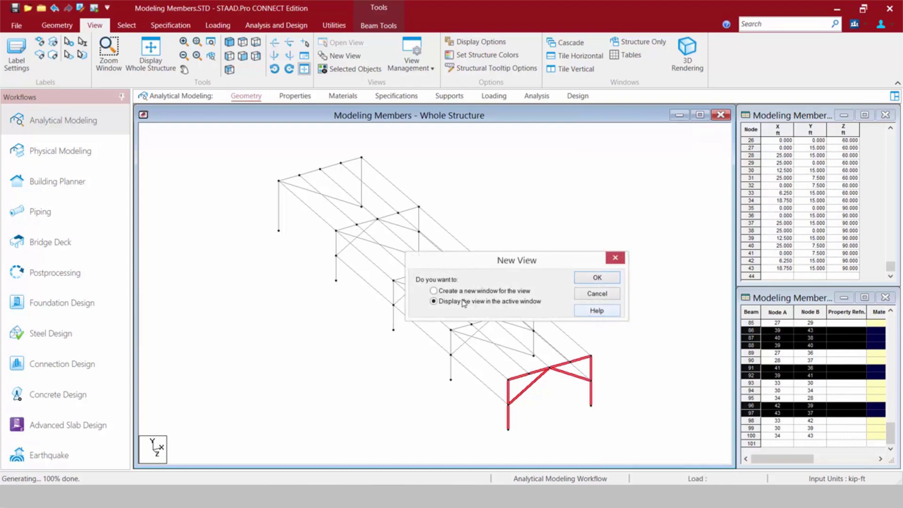
pyautogui.click(515, 292)
pyautogui.click(590, 278)
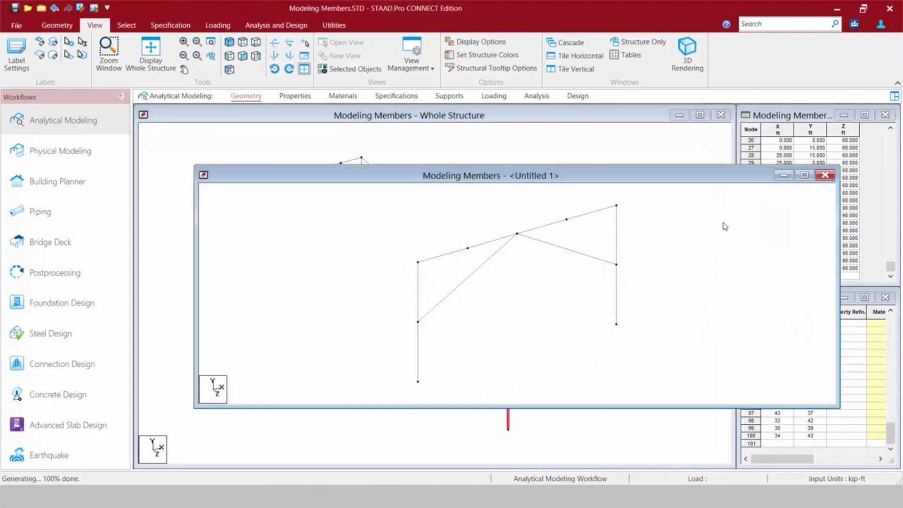
pyautogui.click(825, 175)
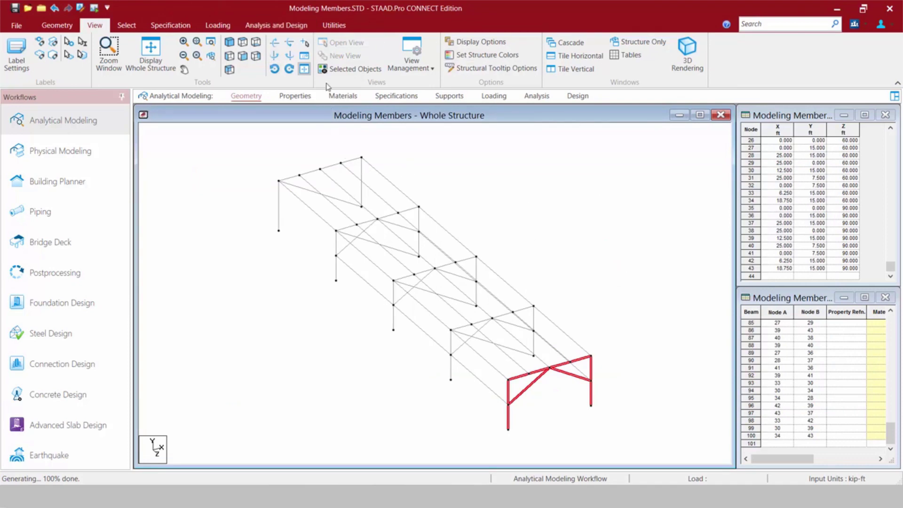
# Review the view management options, then open the selected end frame as a new view once more and close it
pyautogui.click(426, 68)
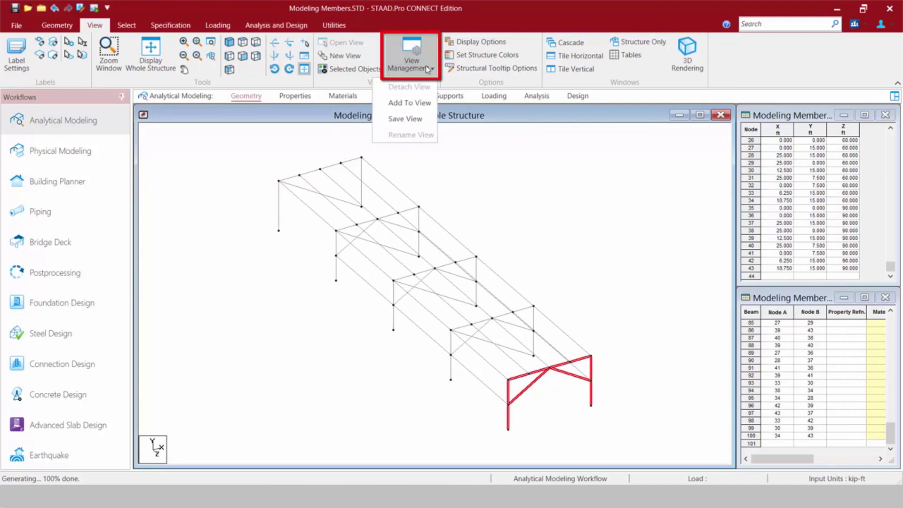
pyautogui.click(399, 132)
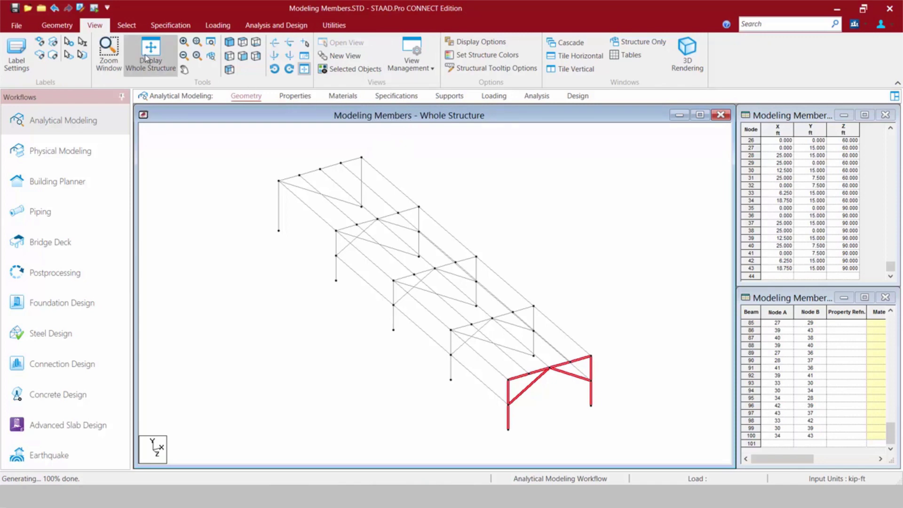
pyautogui.click(348, 59)
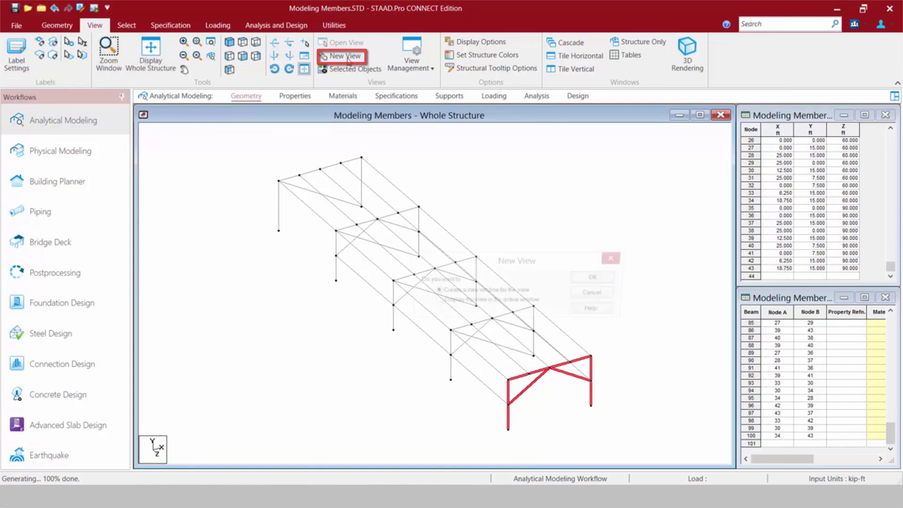
pyautogui.click(597, 279)
pyautogui.click(840, 190)
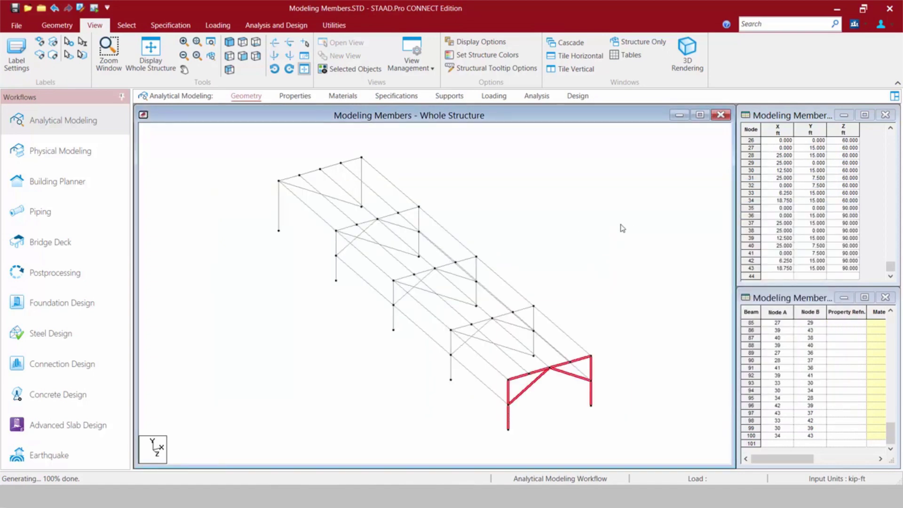
# Switch the display between only the selected objects and the full model, ending with the whole structure displayed
pyautogui.click(340, 69)
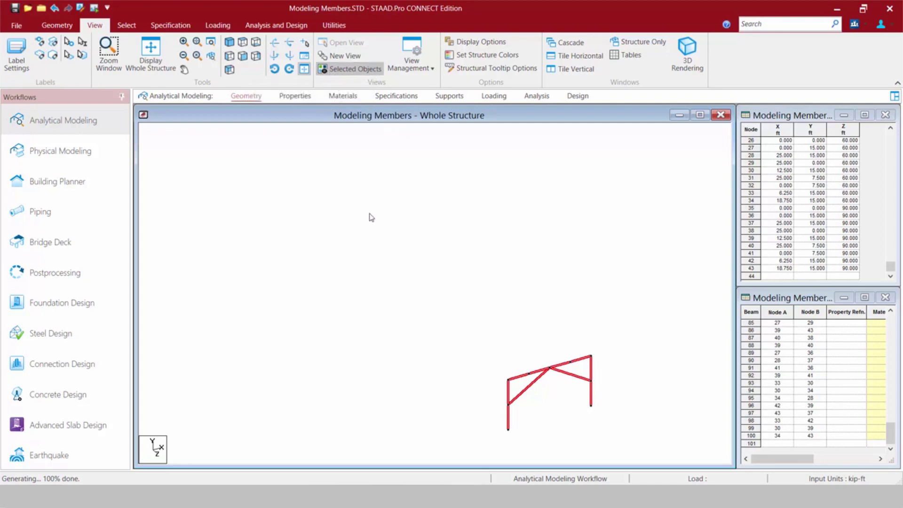
pyautogui.click(344, 71)
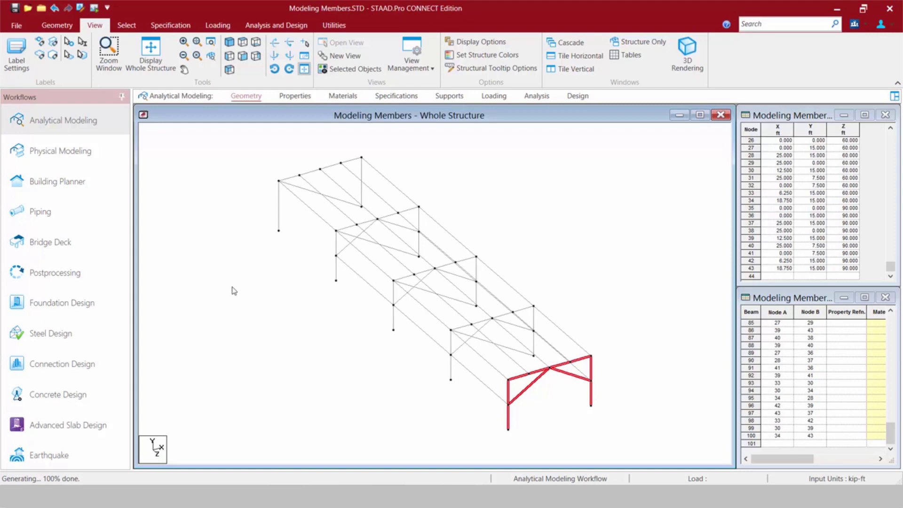
pyautogui.click(335, 70)
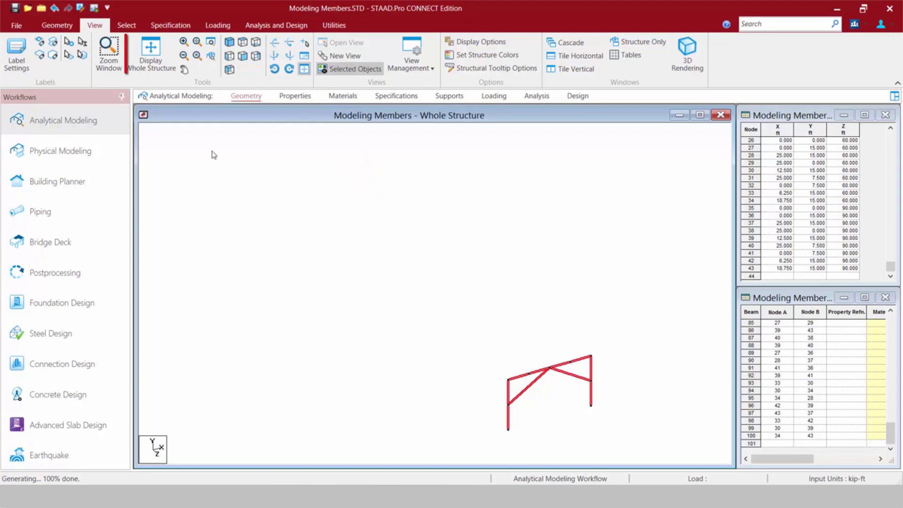
pyautogui.click(152, 54)
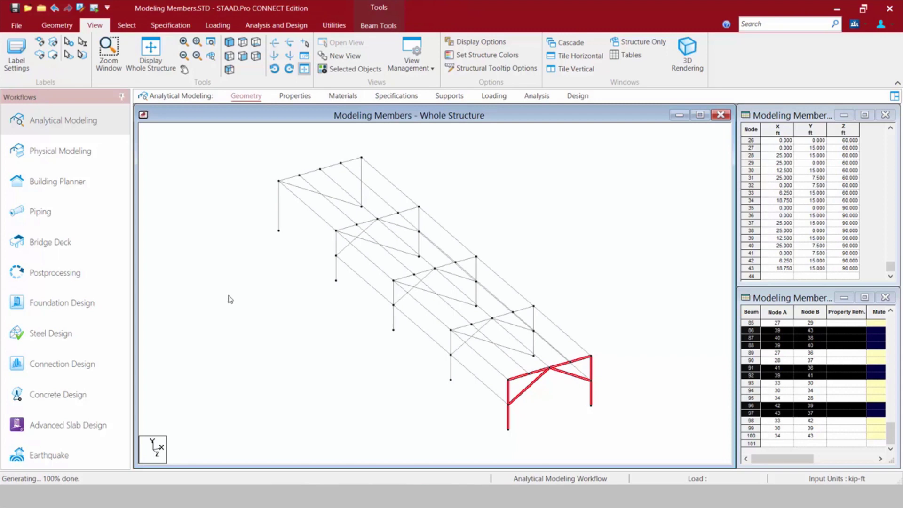
# Deselect the end frame and rotate the structure about its vertical axis, ending with the whole structure displayed in isometric
pyautogui.click(228, 295)
pyautogui.press('Right')
pyautogui.press('Right')
pyautogui.press('Right')
pyautogui.press('Right')
pyautogui.press('Right')
pyautogui.press('Right')
pyautogui.press('Right')
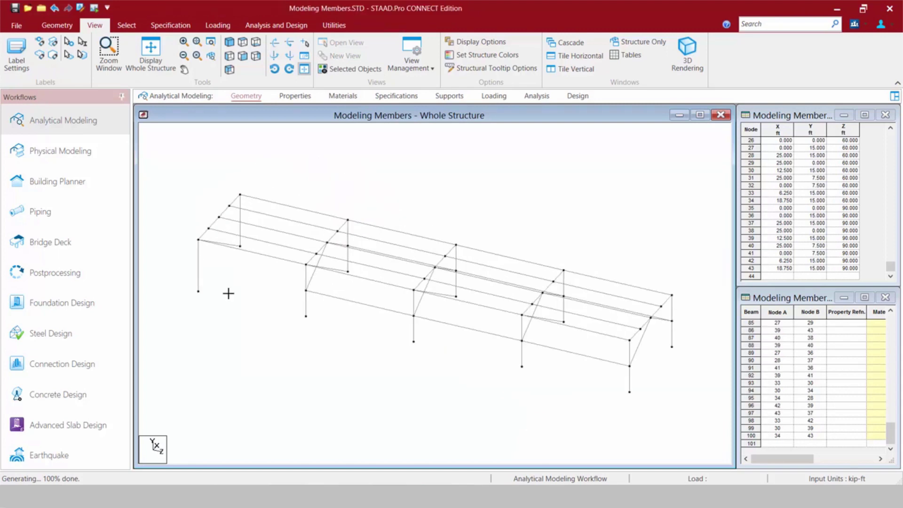
pyautogui.press('Right')
pyautogui.press('Right')
pyautogui.press('Right')
pyautogui.press('Right')
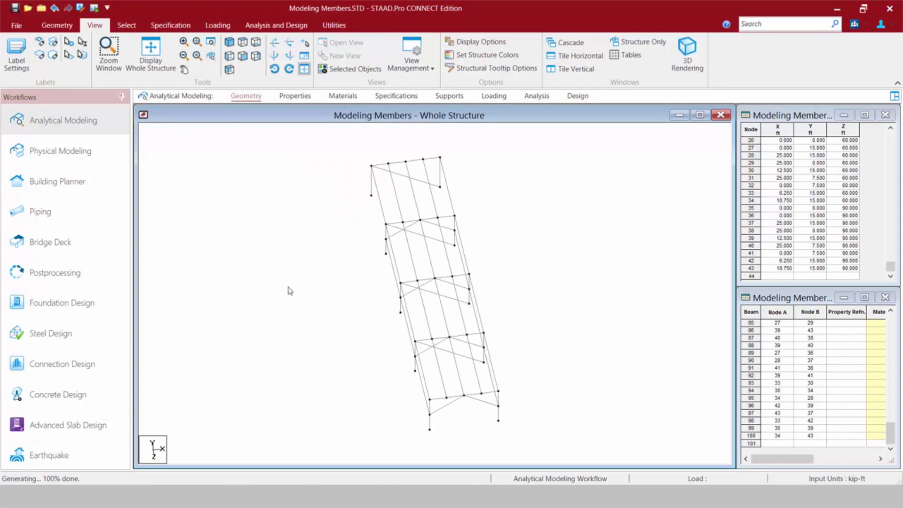
pyautogui.press('Right')
pyautogui.press('Right')
pyautogui.press('Right')
pyautogui.press('Right')
pyautogui.press('Right')
pyautogui.press('Right')
pyautogui.press('Right')
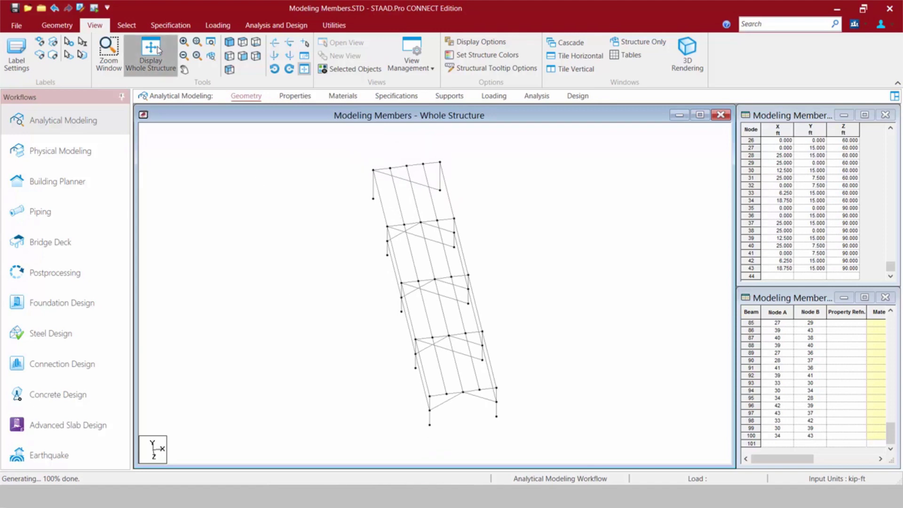
pyautogui.click(158, 50)
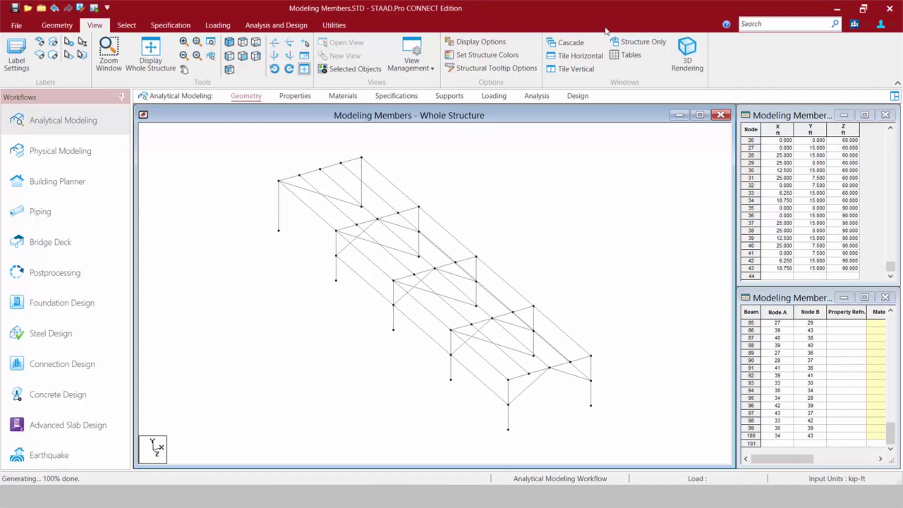
# Open the STAAD.Pro Help contents and go through Getting Started and Application Window Layout to the Ribbon Control Reference
pyautogui.click(727, 25)
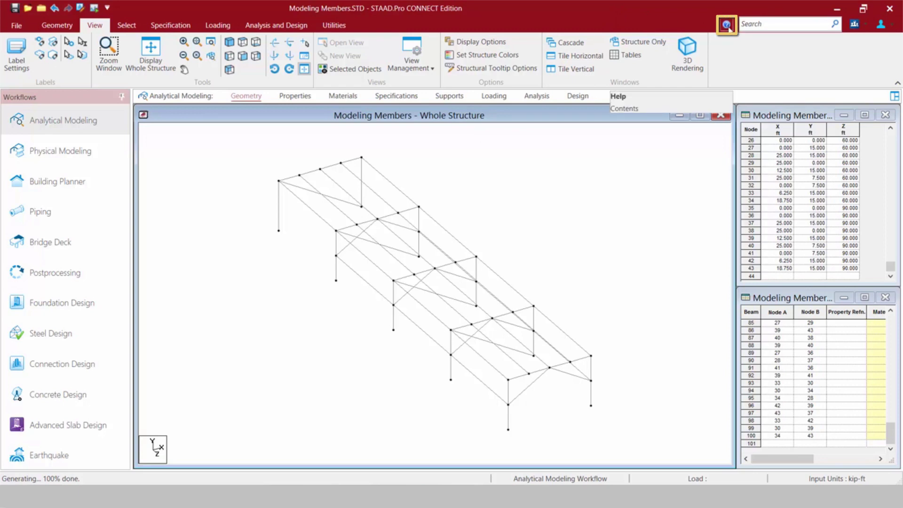
pyautogui.click(621, 207)
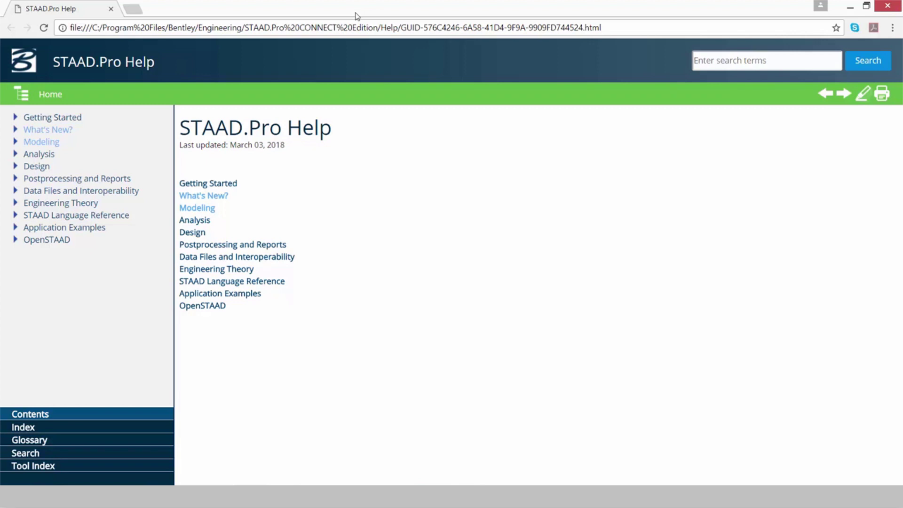
pyautogui.click(30, 118)
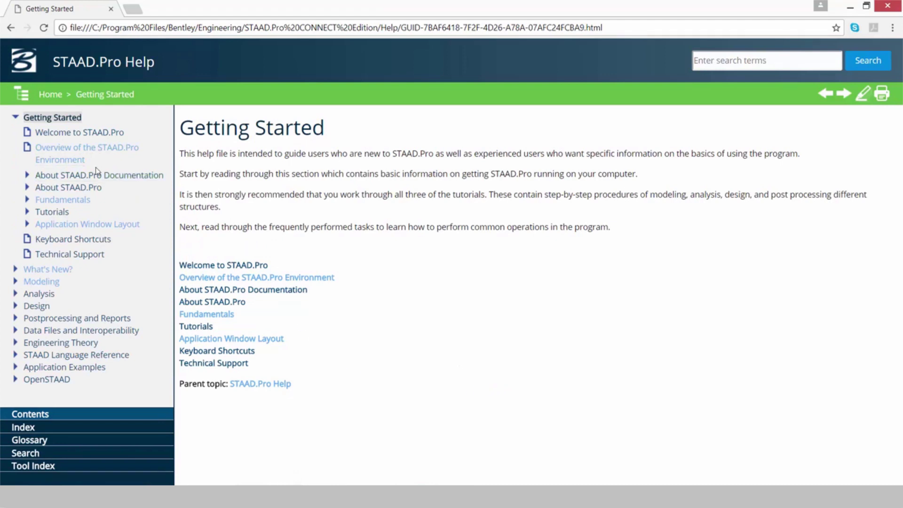
pyautogui.click(80, 225)
pyautogui.scroll(-2, 525, 347)
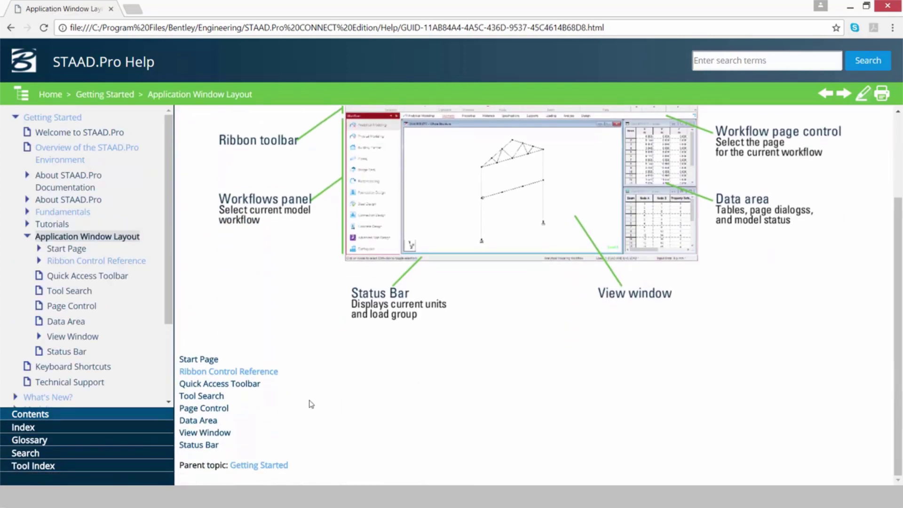
pyautogui.click(258, 371)
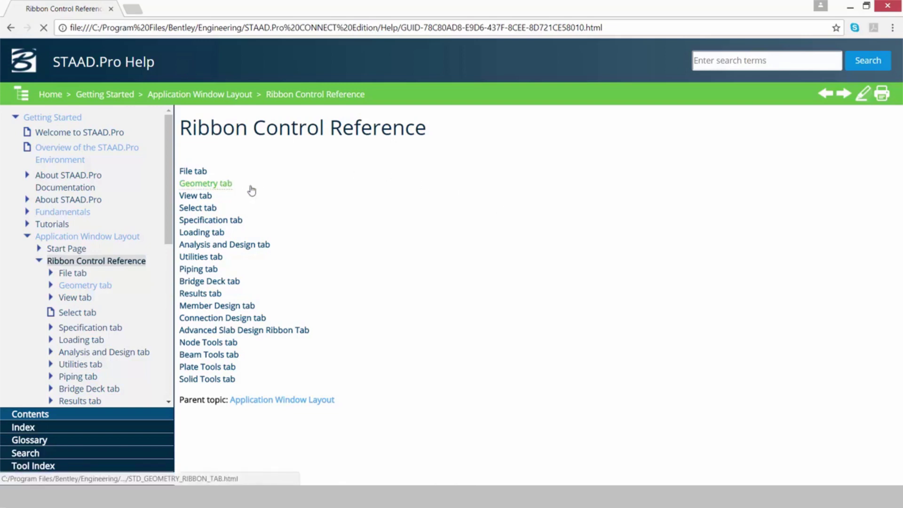
# Read the Geometry tab help topic, examining the clipboard, structure, node and beam tool descriptions
pyautogui.click(229, 184)
pyautogui.scroll(-10, 639, 279)
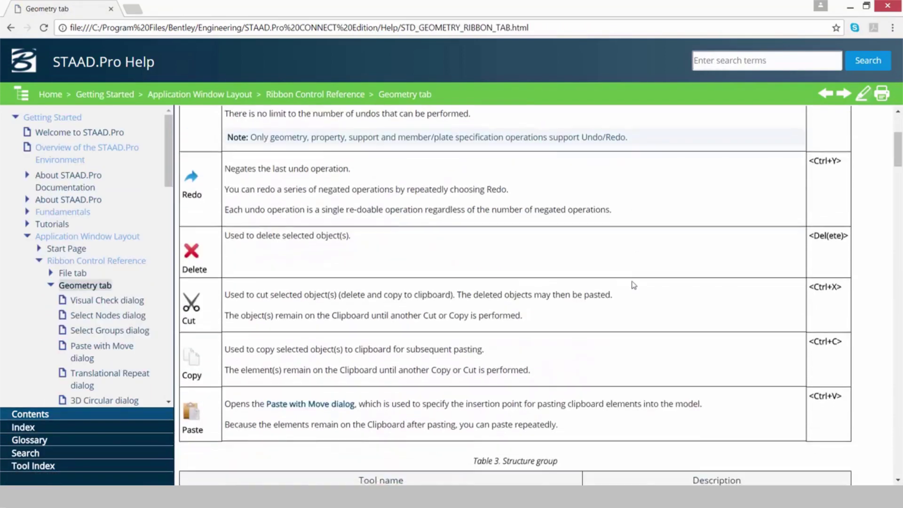
pyautogui.scroll(-1, 461, 263)
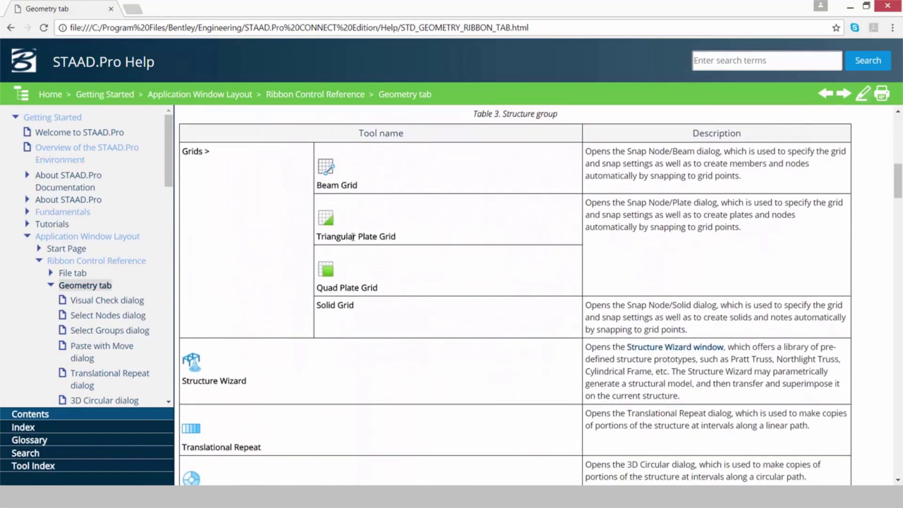
pyautogui.scroll(-5, 429, 253)
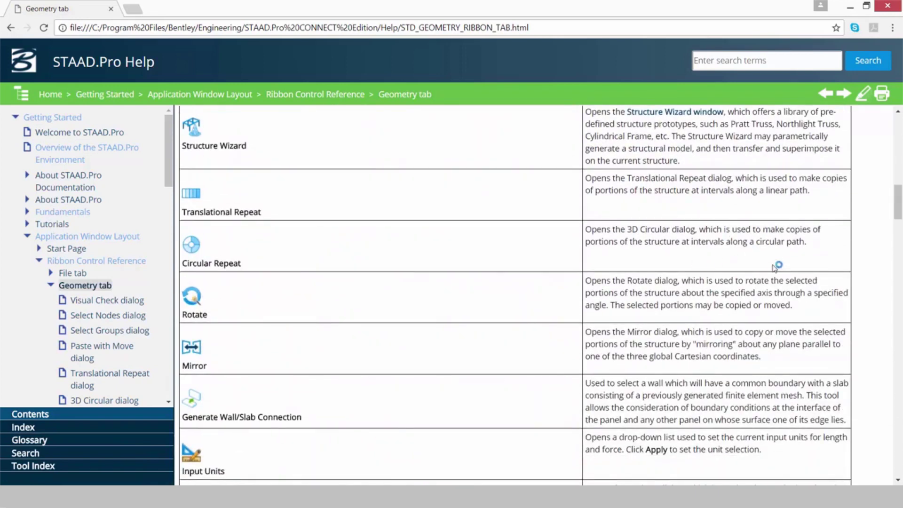
pyautogui.scroll(-4, 799, 278)
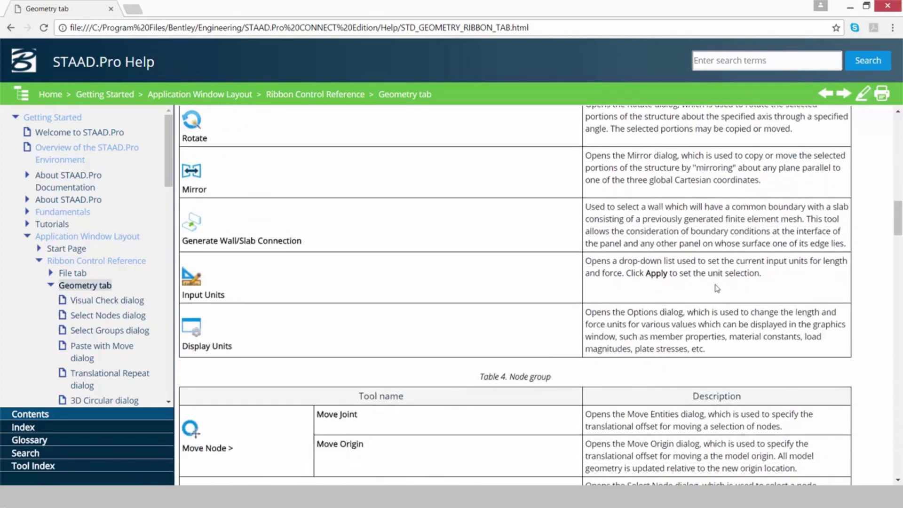
pyautogui.scroll(-5, 760, 276)
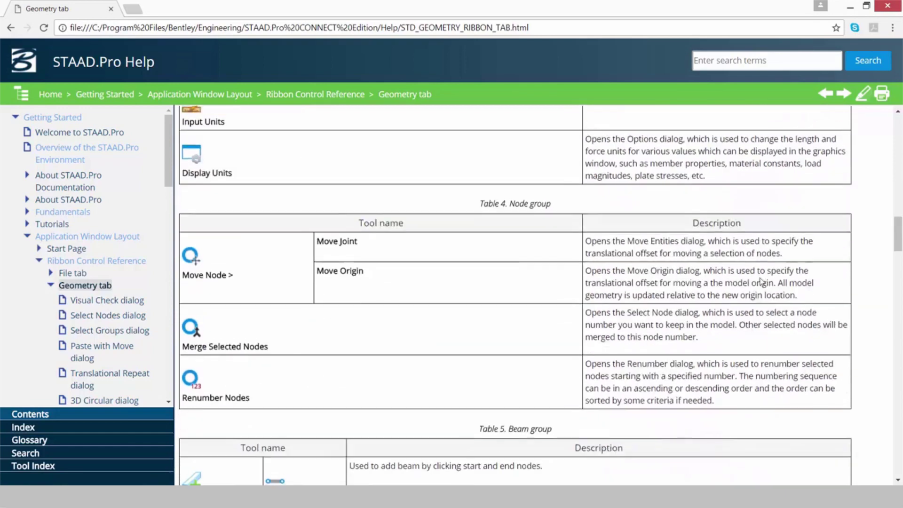
pyautogui.scroll(-5, 759, 279)
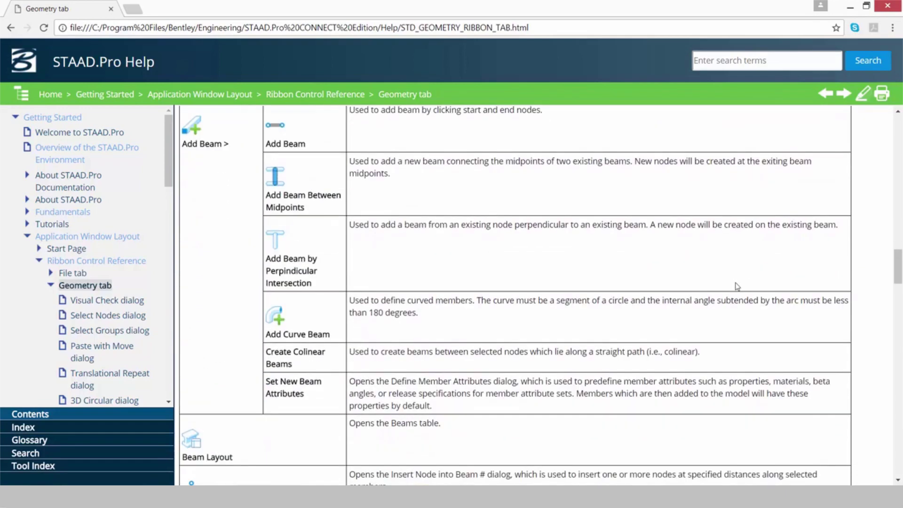
# Switch back from the help browser to the STAAD.Pro model and show the geometry modelling commands
pyautogui.click(850, 7)
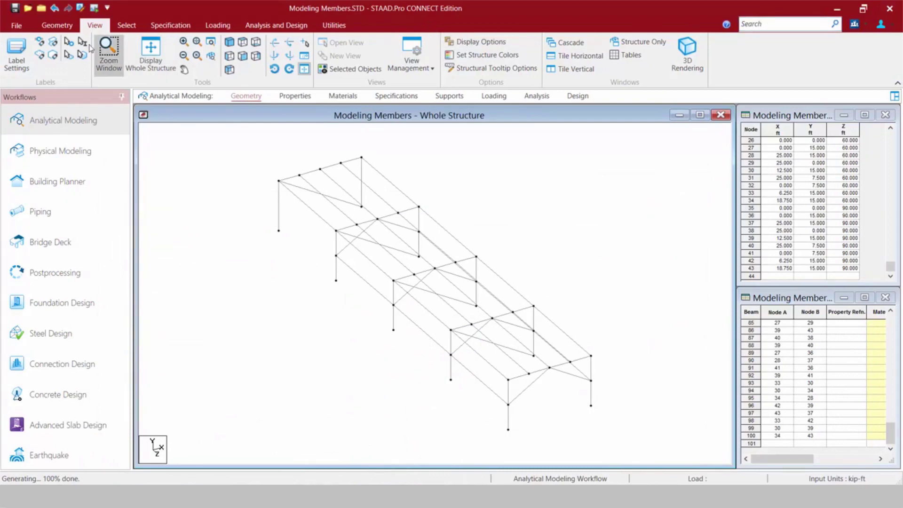
pyautogui.click(56, 26)
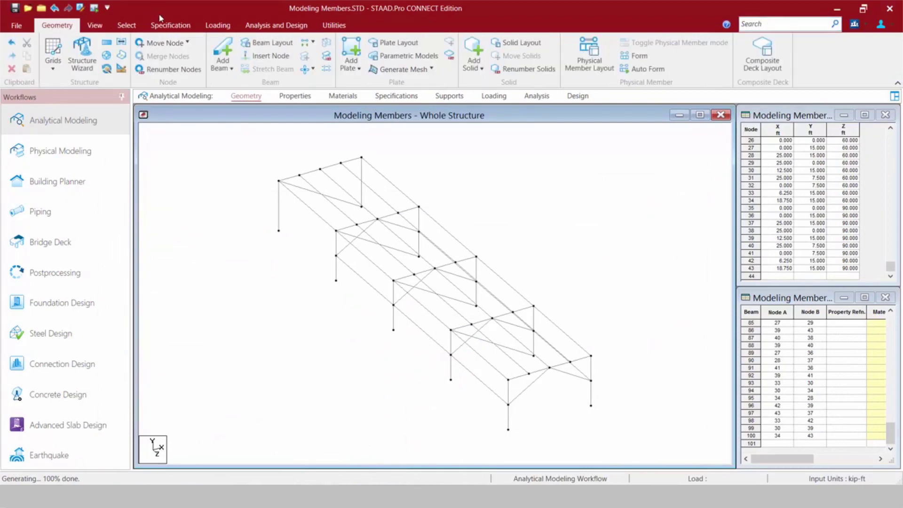